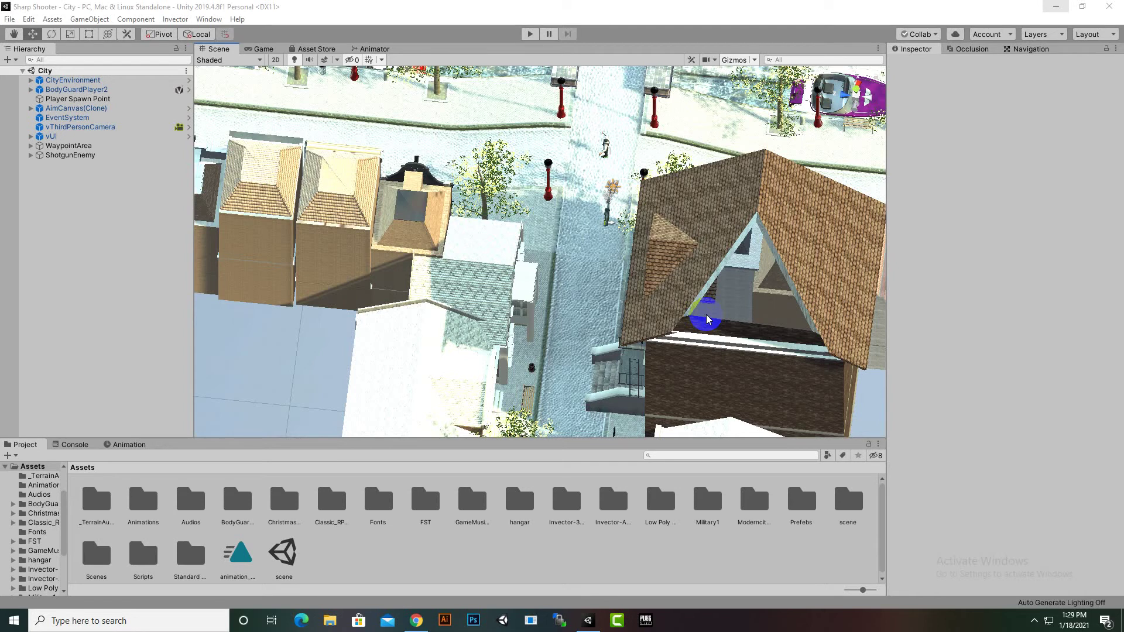
scroll(661, 265, "down", 2)
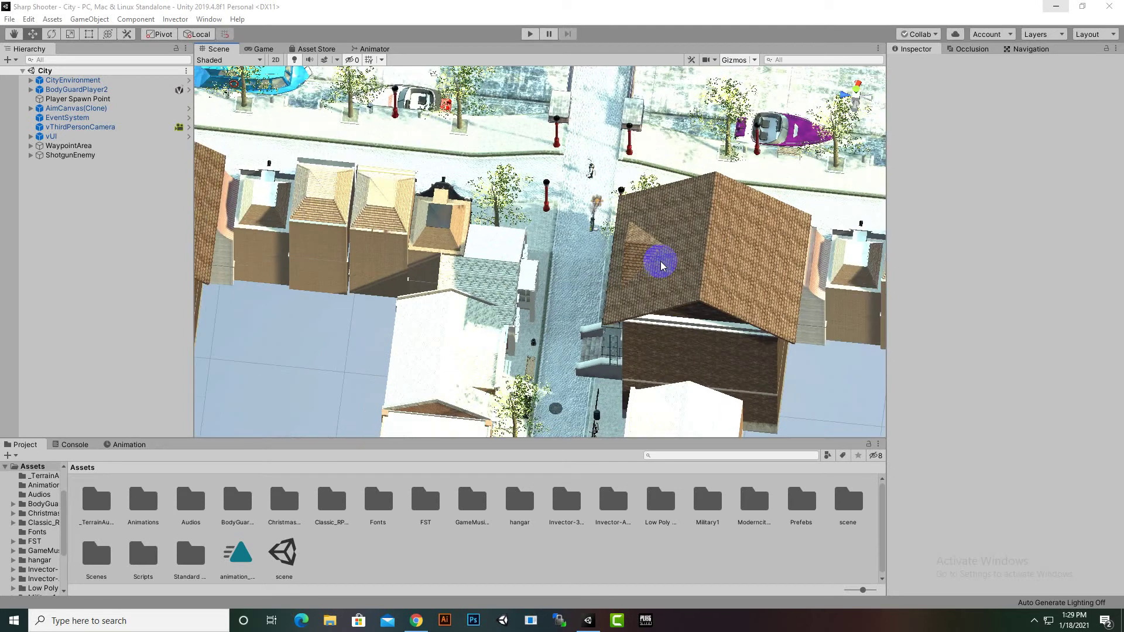
scroll(592, 158, "up", 3)
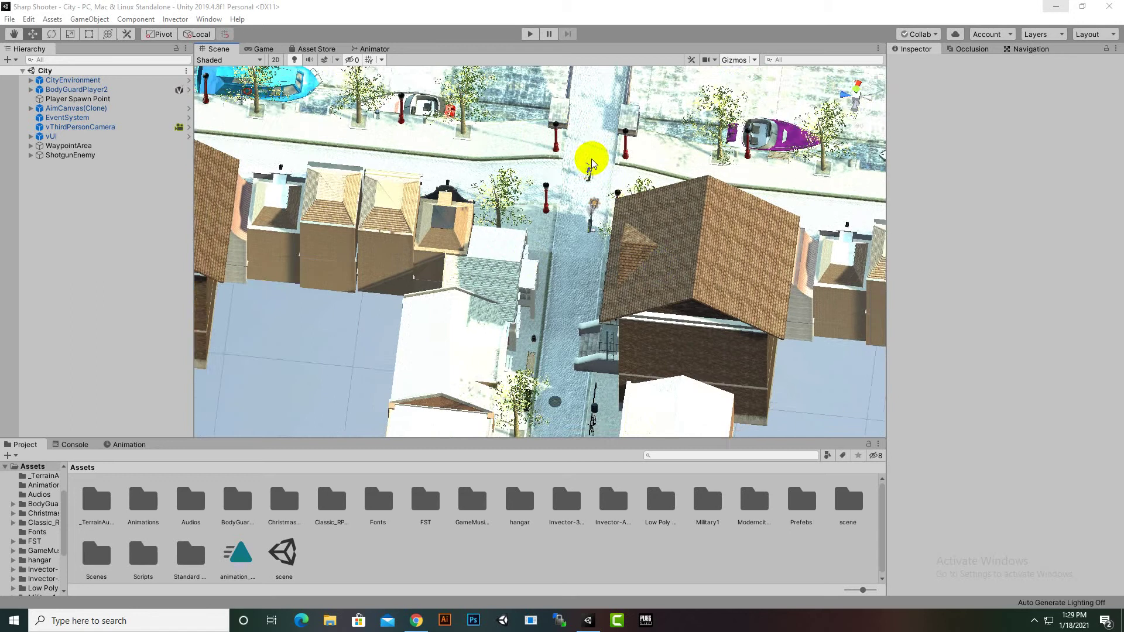
scroll(589, 161, "down", 2)
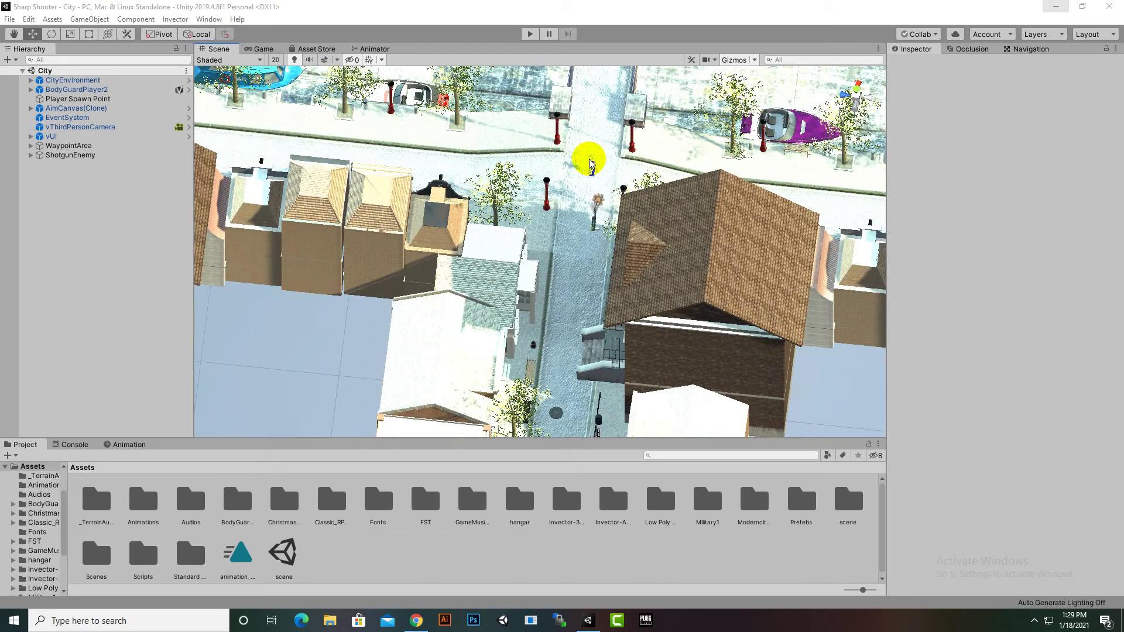
middle_click_drag(546, 179, 579, 156)
scroll(548, 179, "down", 2)
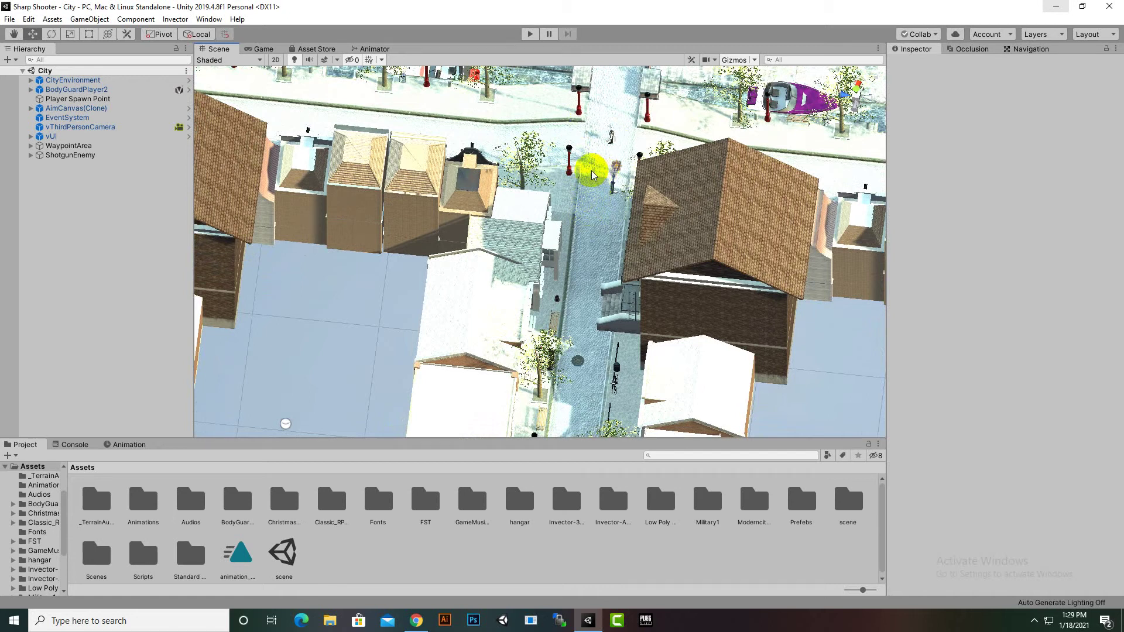
scroll(615, 157, "up", 1)
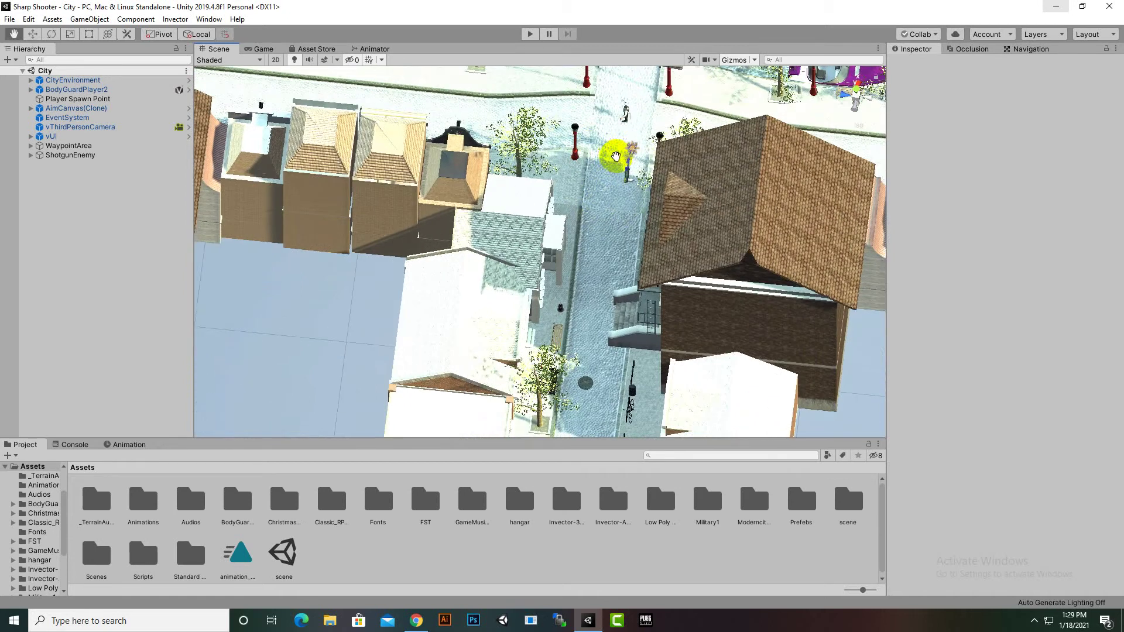
middle_click_drag(615, 157, 585, 145)
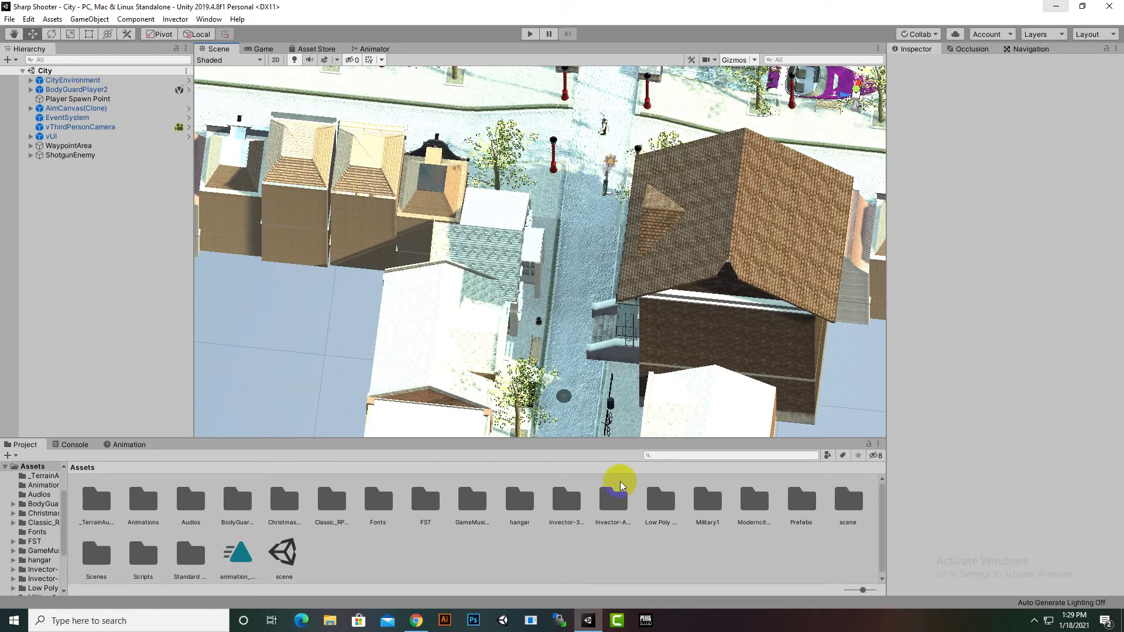
Browse the project's hangar and FST asset folders for an environment scene
left_click_drag(280, 550, 519, 501)
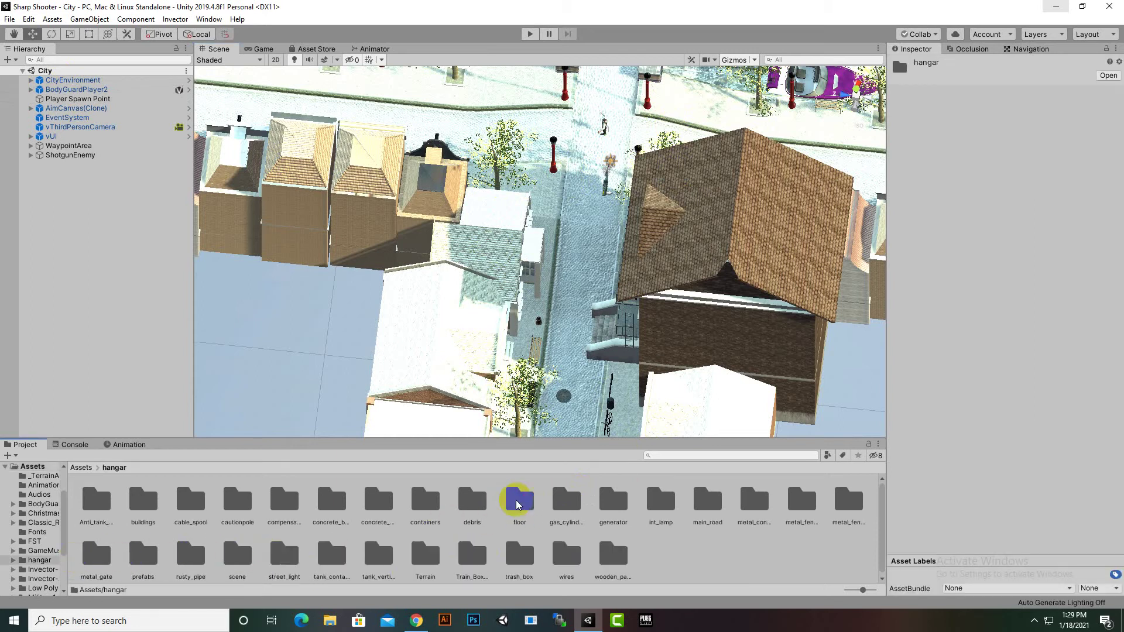
double_click(520, 501)
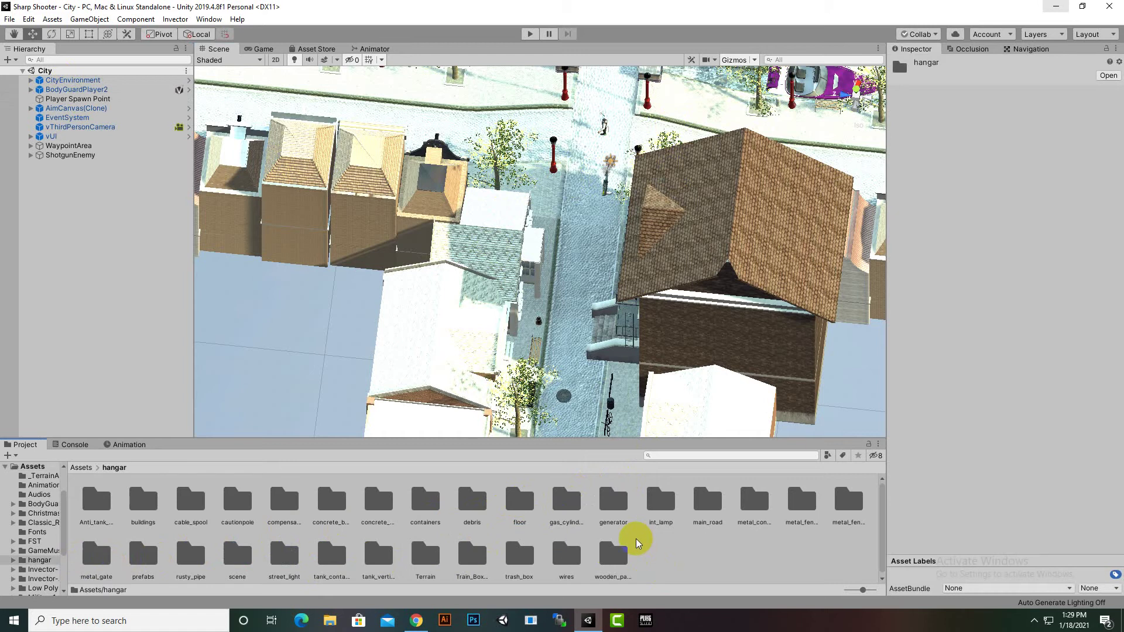
scroll(637, 541, "down", 1)
left_click_drag(251, 501, 97, 551)
left_click(237, 502)
left_click(339, 504)
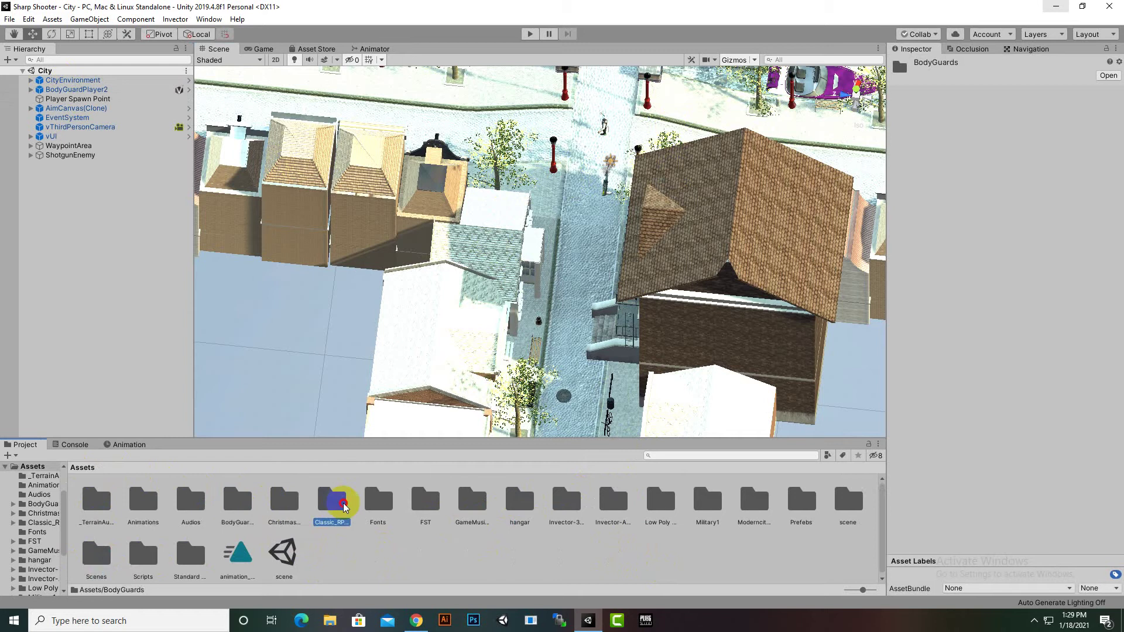
left_click(449, 502)
left_click_drag(588, 501, 94, 511)
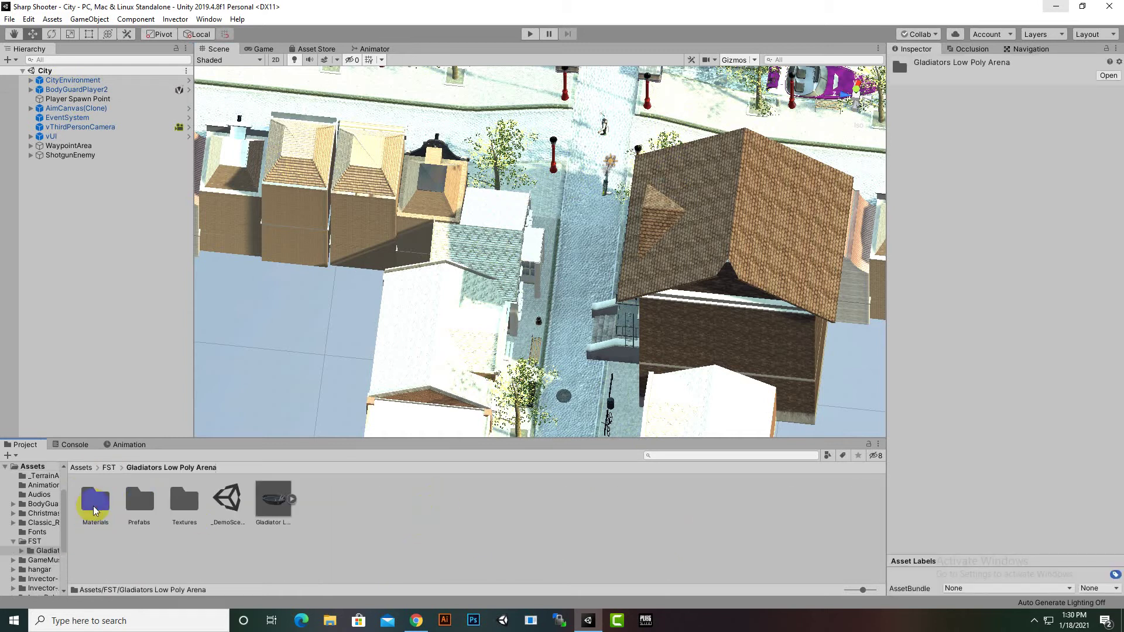
left_click(81, 468)
Open the Demo1 scene from the Demo folder of the Military1 assets
left_click(798, 502)
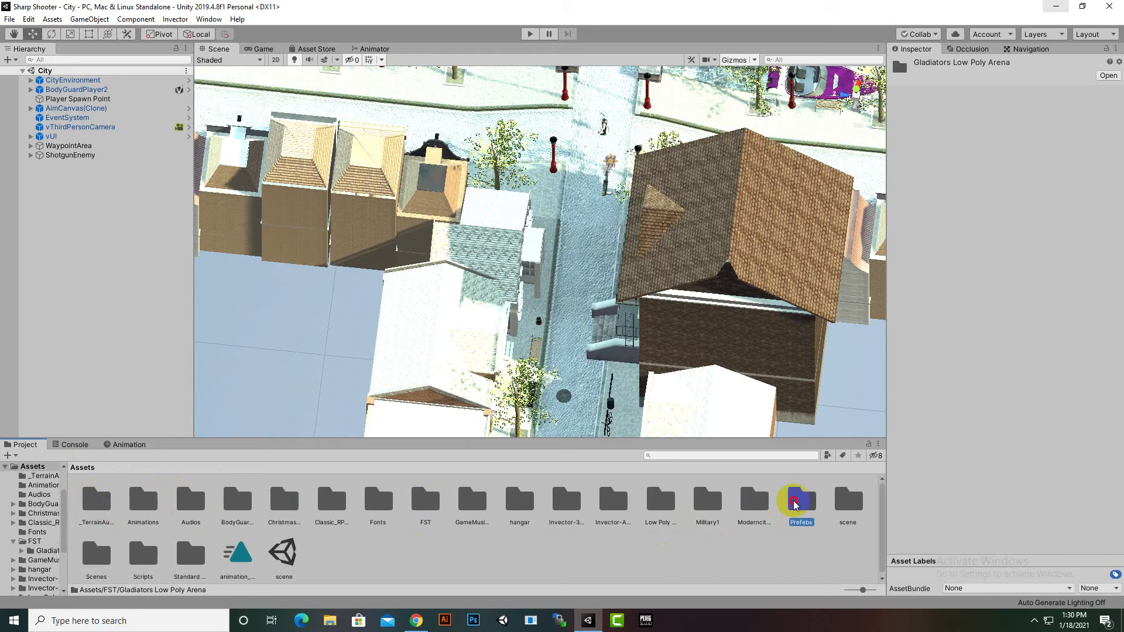
left_click(750, 500)
left_click(711, 502)
double_click(711, 502)
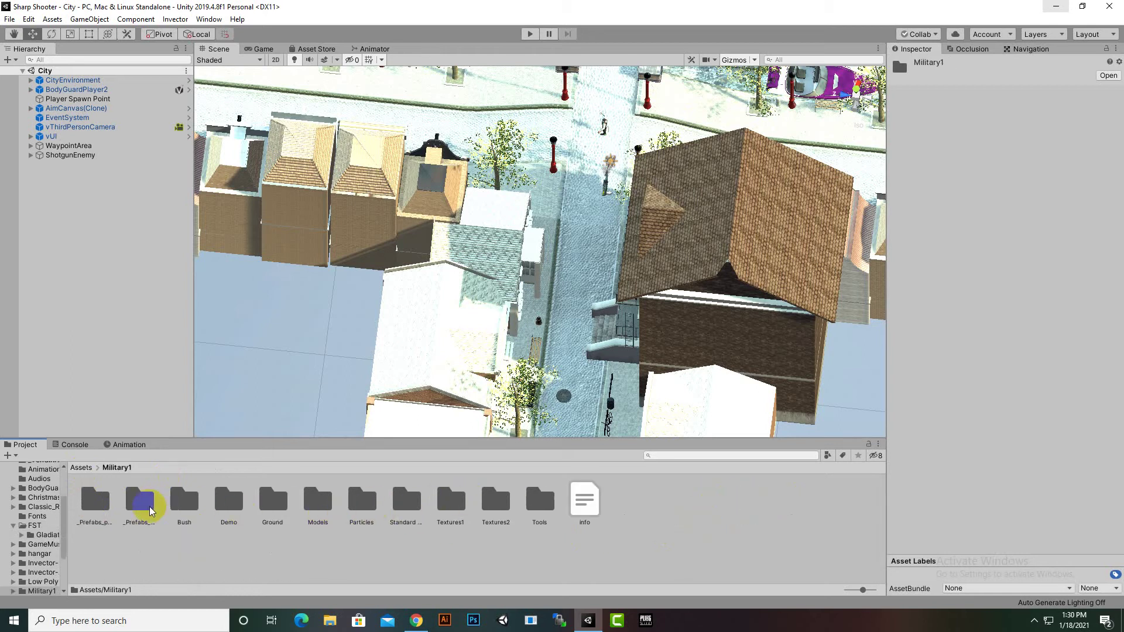
left_click(227, 502)
double_click(227, 502)
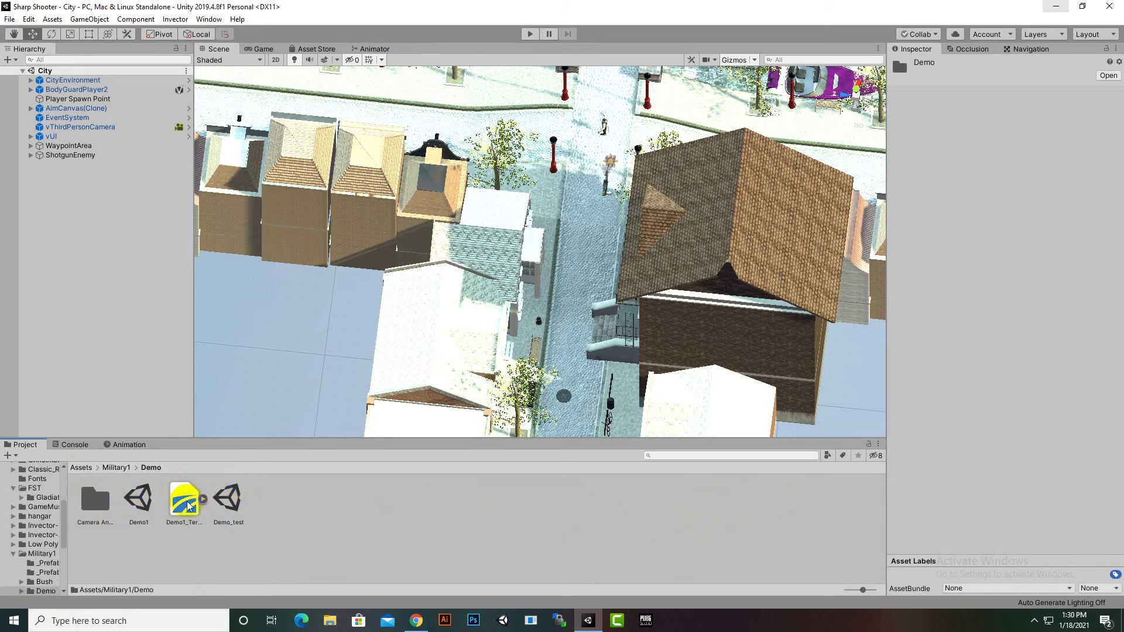
left_click(226, 502)
left_click(148, 505)
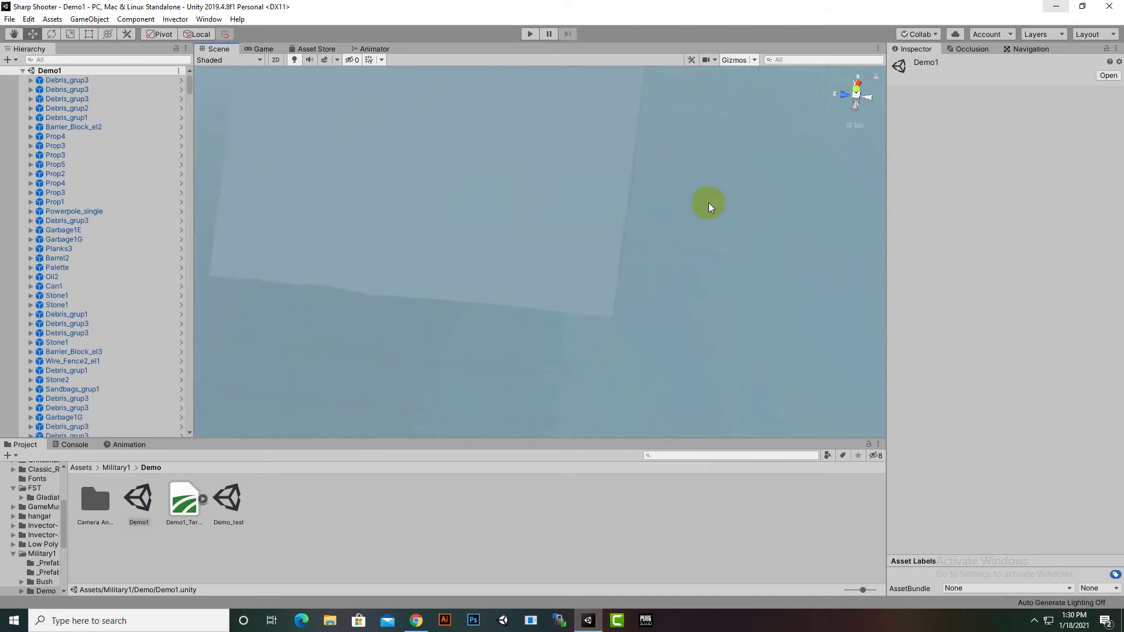
Look over the desert terrain of the Demo1 scene from a low, horizontal angle
left_click_drag(649, 276, 678, 90, "alt")
scroll(546, 240, "up", 15)
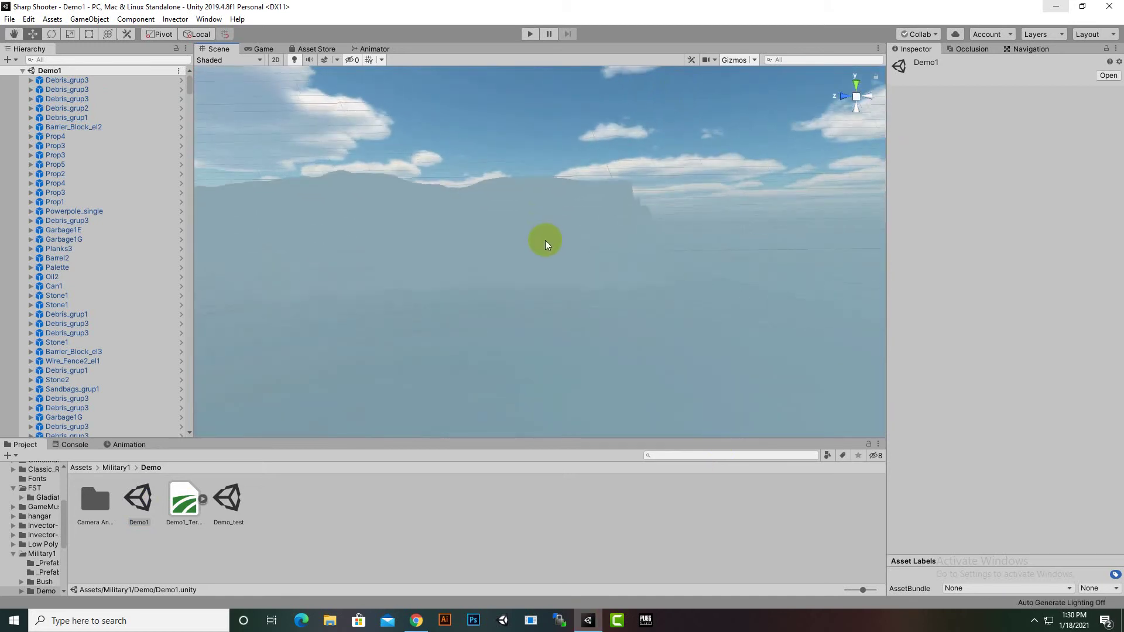
scroll(550, 224, "up", 3)
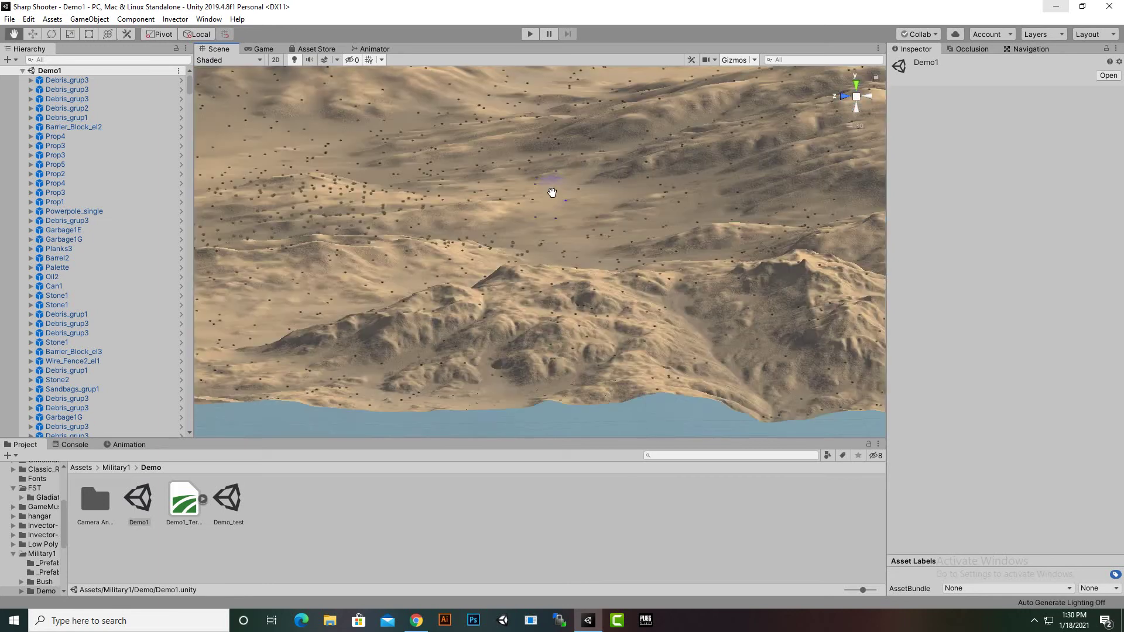
middle_click_drag(553, 191, 1010, 425)
scroll(579, 313, "up", 3)
scroll(581, 297, "down", 6)
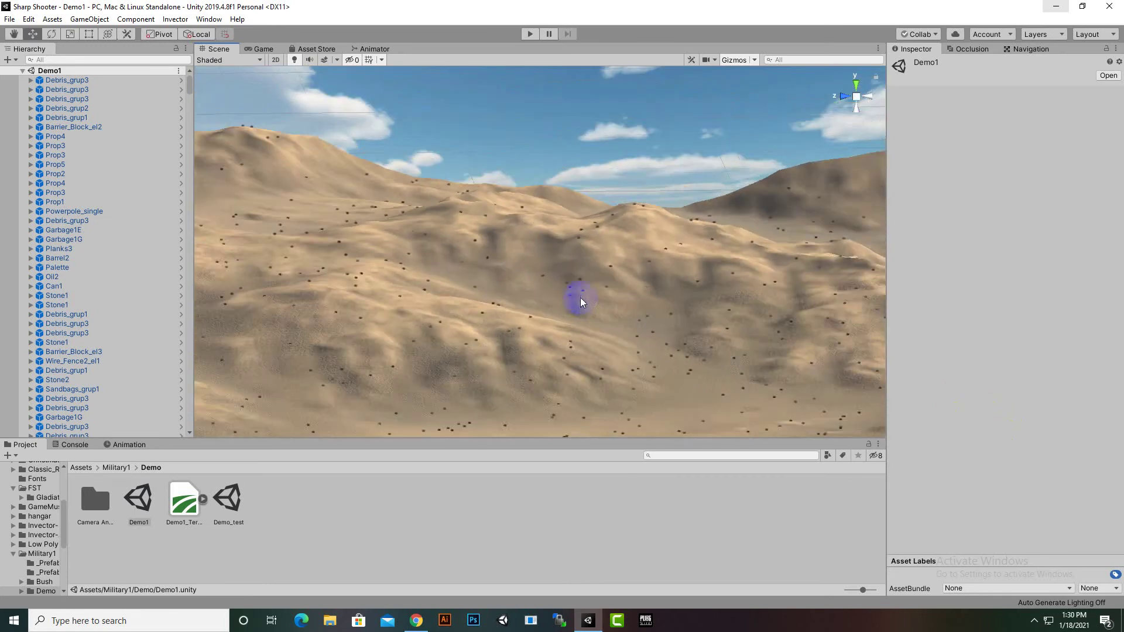
scroll(581, 297, "up", 5)
middle_click_drag(581, 297, 903, 259)
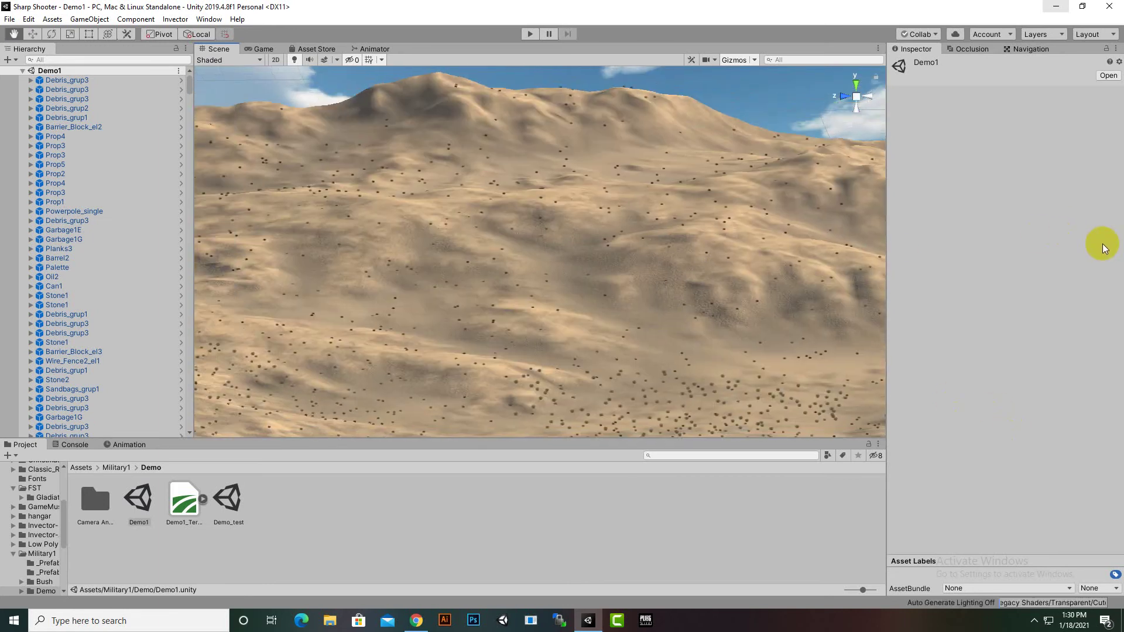
middle_click_drag(249, 356, 443, 331)
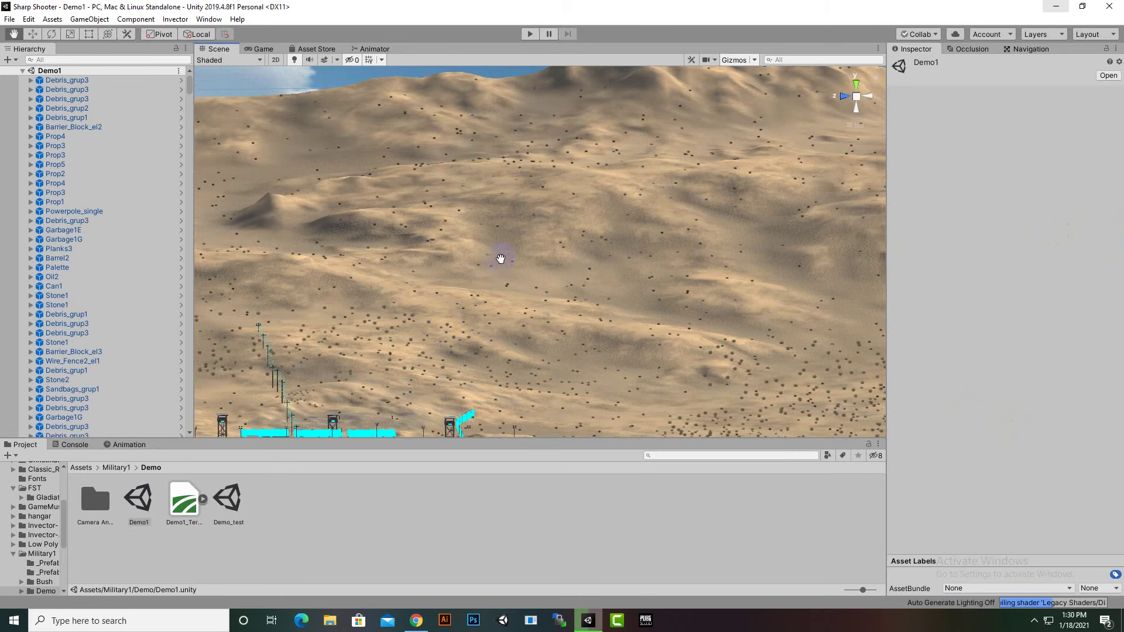
scroll(501, 258, "down", 4)
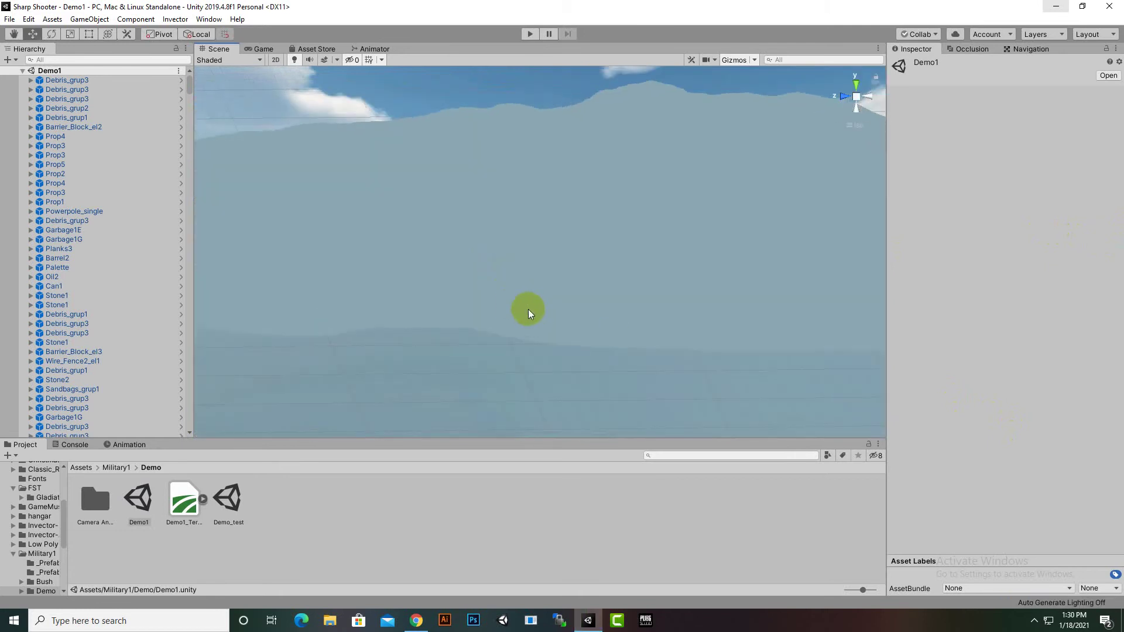
middle_click_drag(528, 309, 521, 275)
scroll(521, 275, "up", 5)
scroll(522, 273, "down", 3)
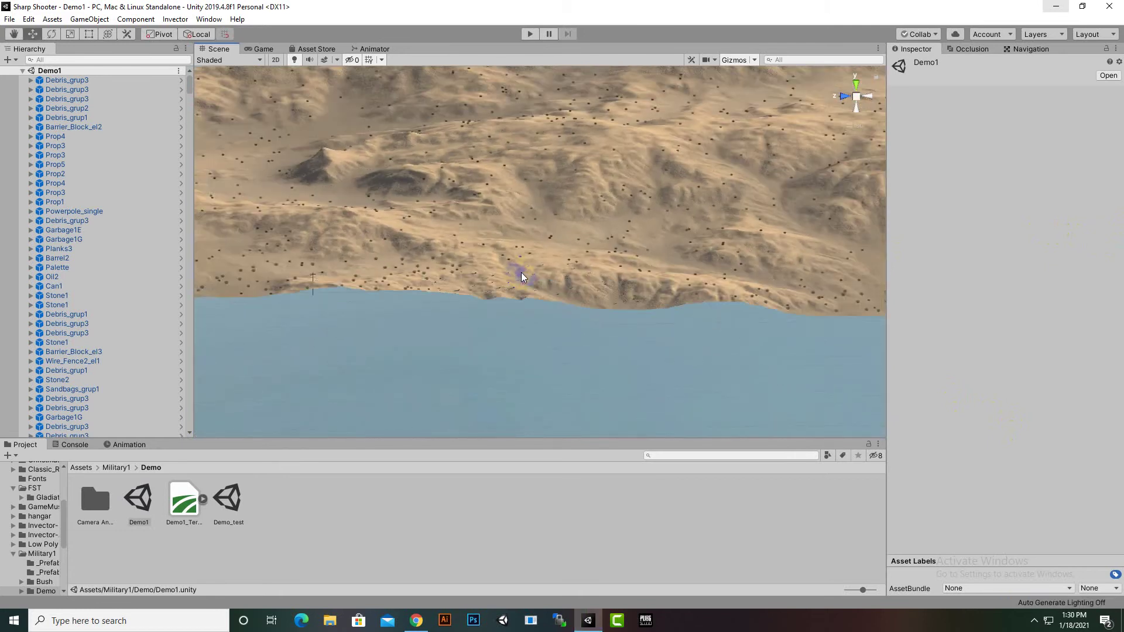
Locate the walled military base on the desert terrain and view it as a whole
left_click_drag(602, 304, 424, 252, "alt")
scroll(424, 258, "up", 3)
middle_click_drag(426, 272, 817, 427)
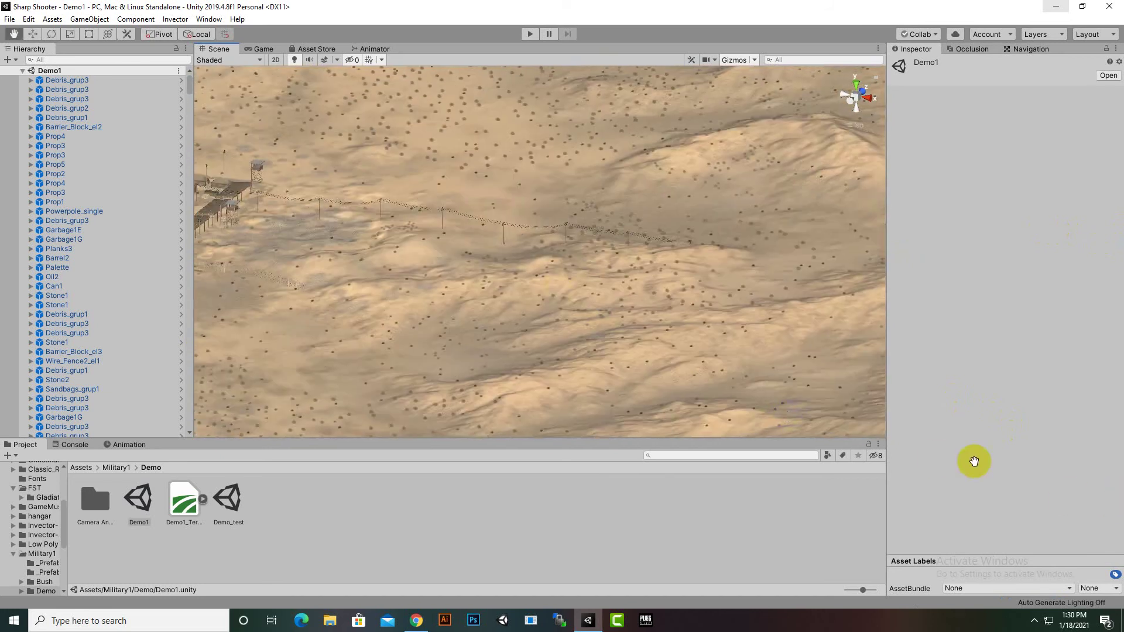
middle_click_drag(354, 260, 939, 293)
scroll(799, 279, "up", 6)
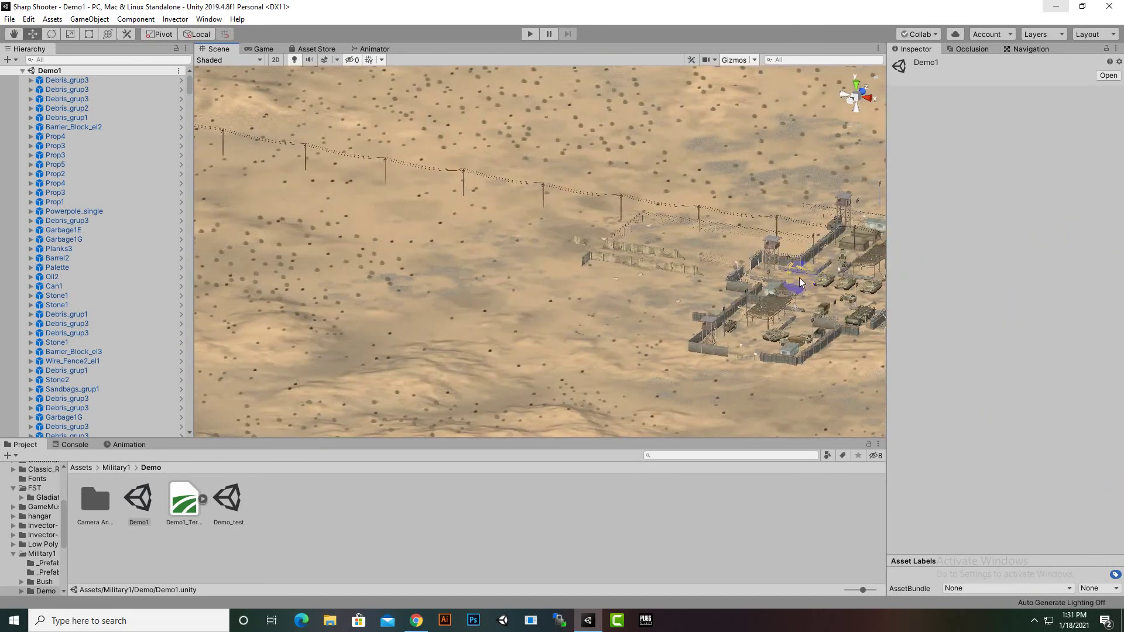
middle_click_drag(801, 282, 551, 193)
scroll(470, 269, "up", 6)
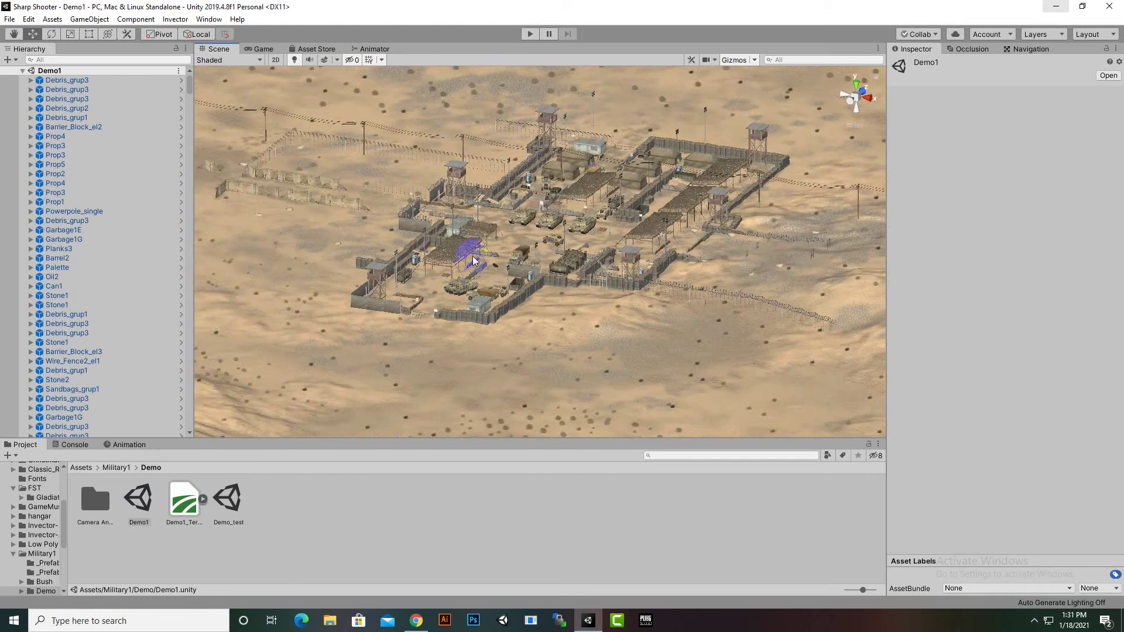
Focus on the m1114 vehicle in the middle of the base and examine the surrounding compound
left_click(556, 236)
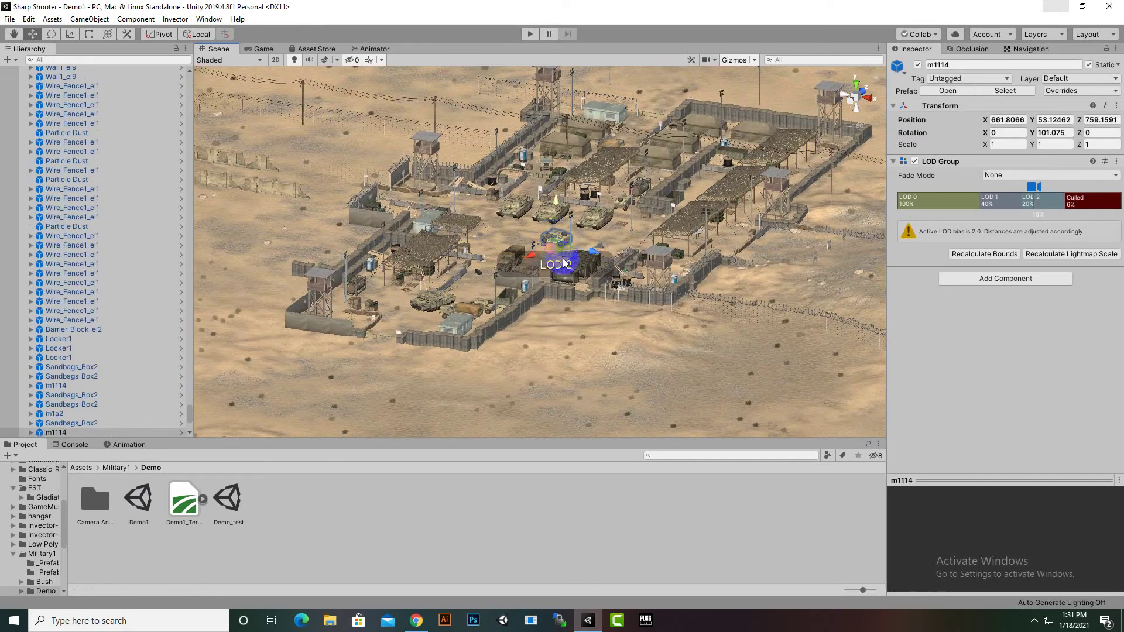
key("f")
scroll(557, 263, "down", 10)
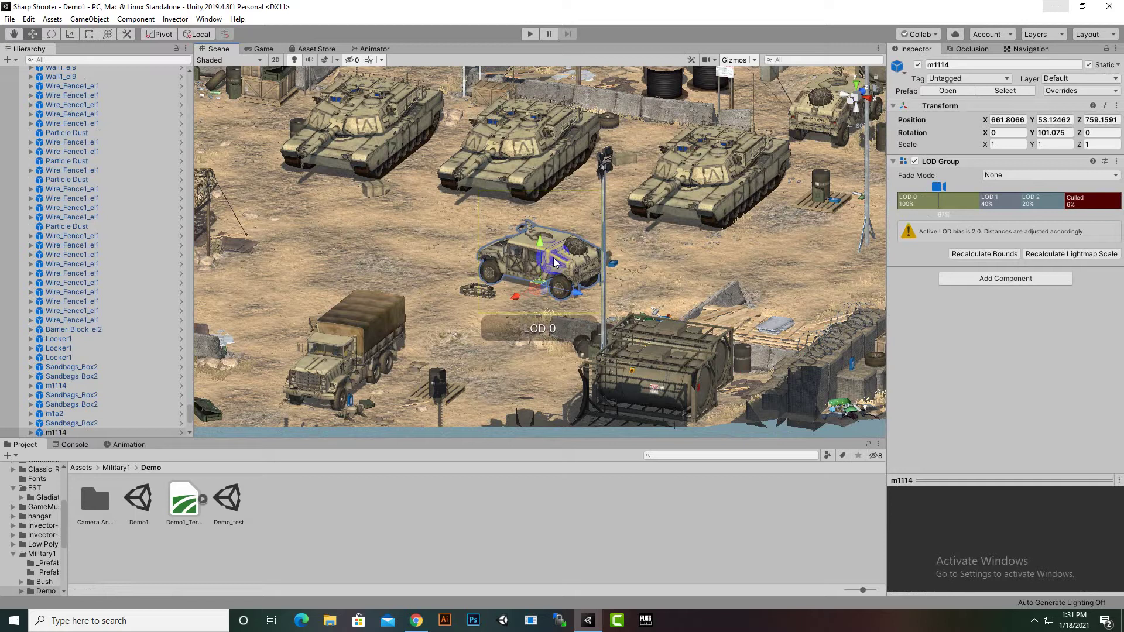
scroll(556, 263, "down", 3)
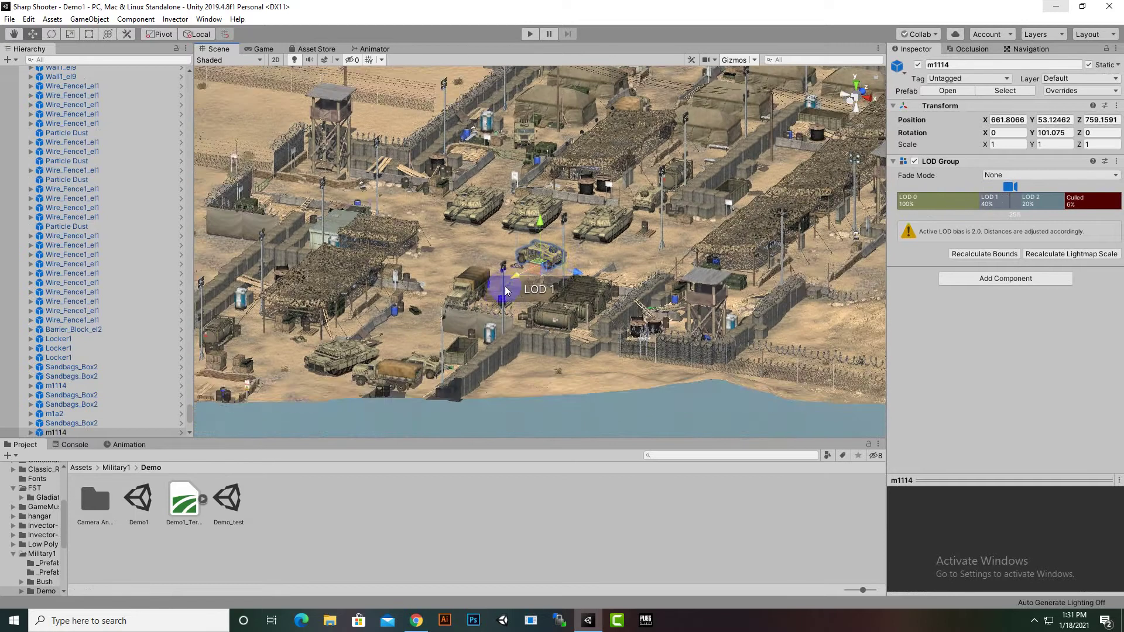
middle_click_drag(502, 284, 602, 383)
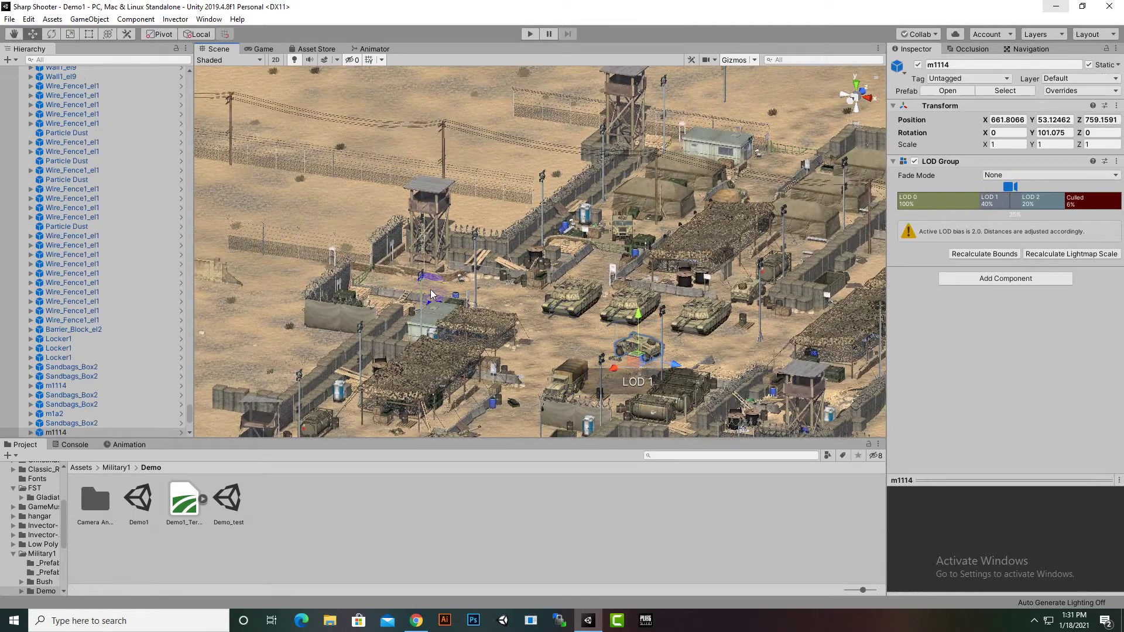
Save a copy of the scene as GamePlay in the project's Scenes folder and collapse its object list in the Hierarchy
left_click(9, 19)
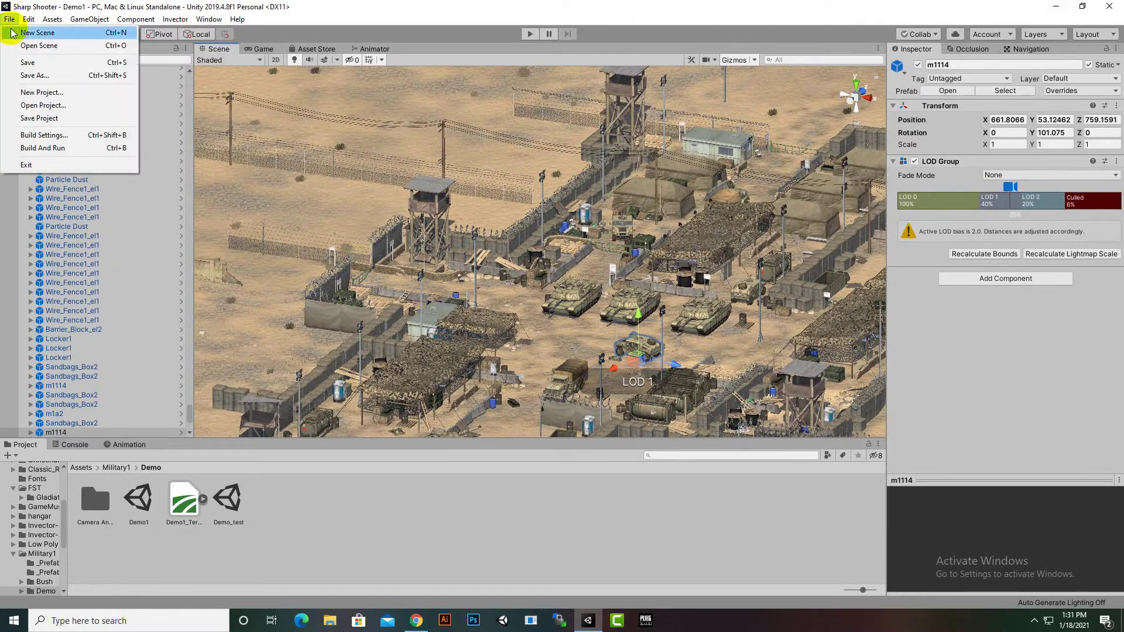
left_click(34, 75)
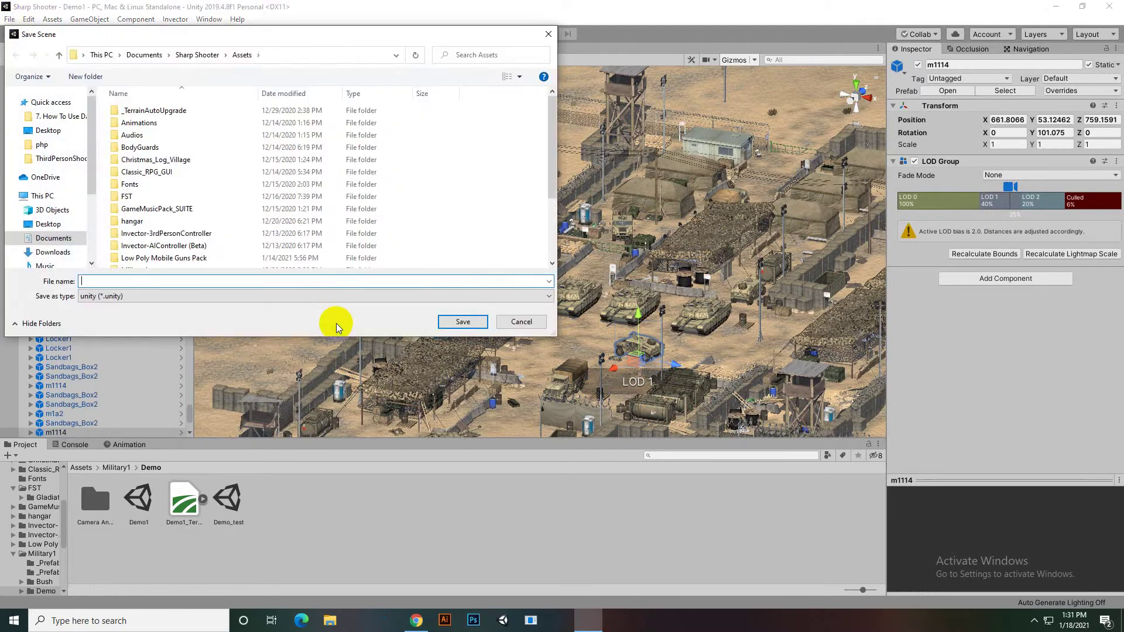
scroll(146, 265, "down", 3)
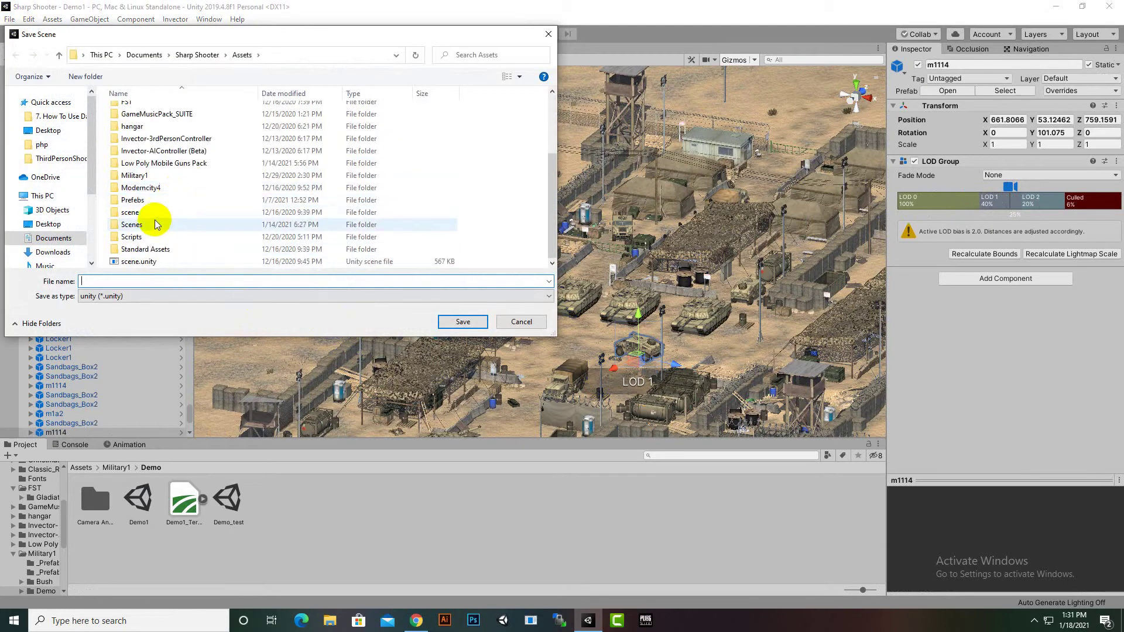
left_click(145, 228)
double_click(144, 226)
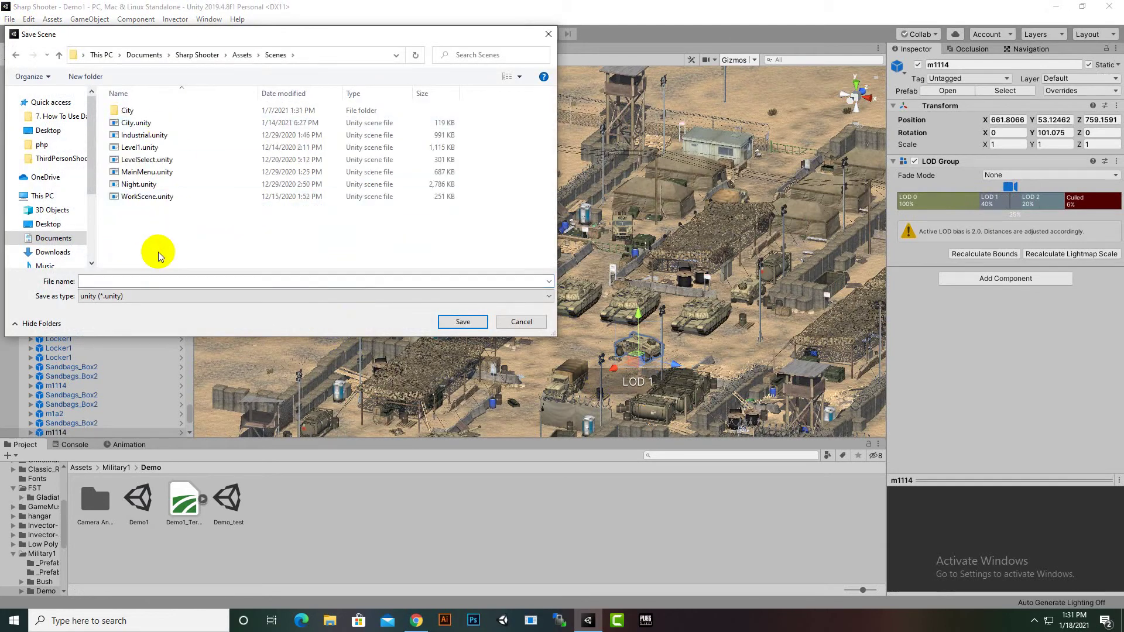
left_click(145, 282)
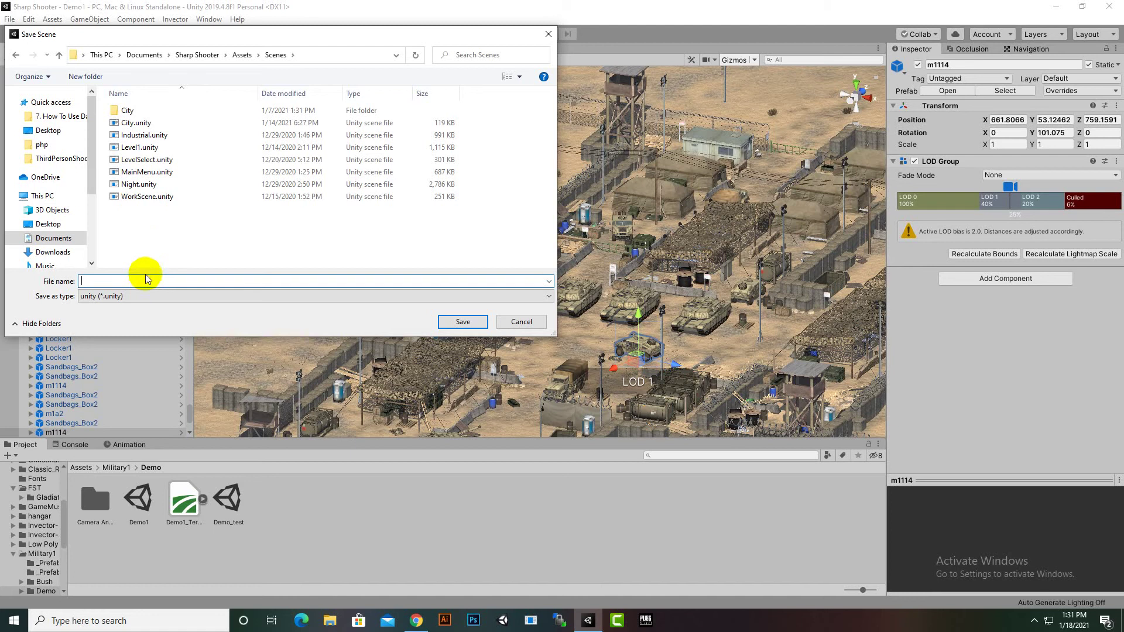
type("GamePlay")
key("Return")
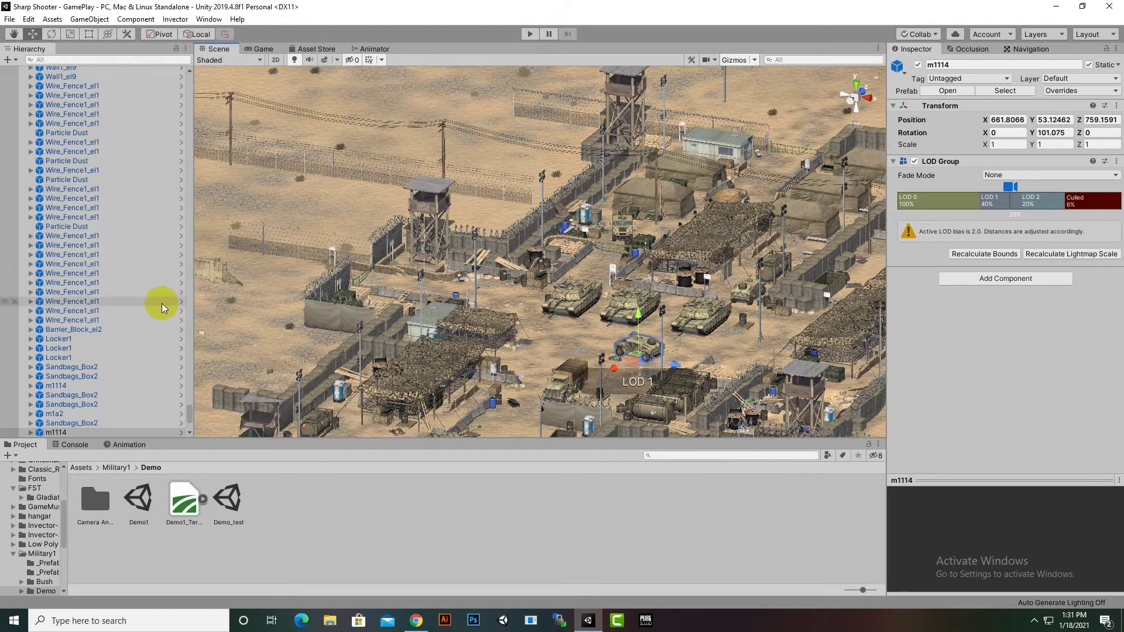
left_click_drag(189, 413, 183, 79)
left_click(22, 71)
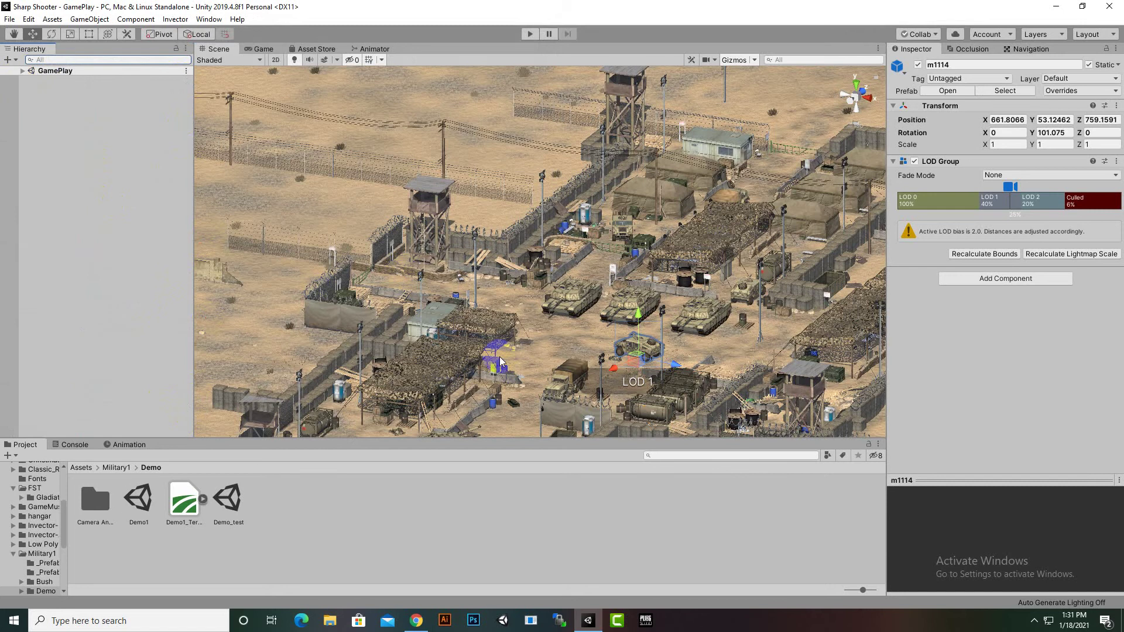
Look over the whole military base from the shoreline side and focus on the m1114 vehicle and the tents beside it
scroll(518, 322, "down", 3)
middle_click_drag(562, 363, 480, 156)
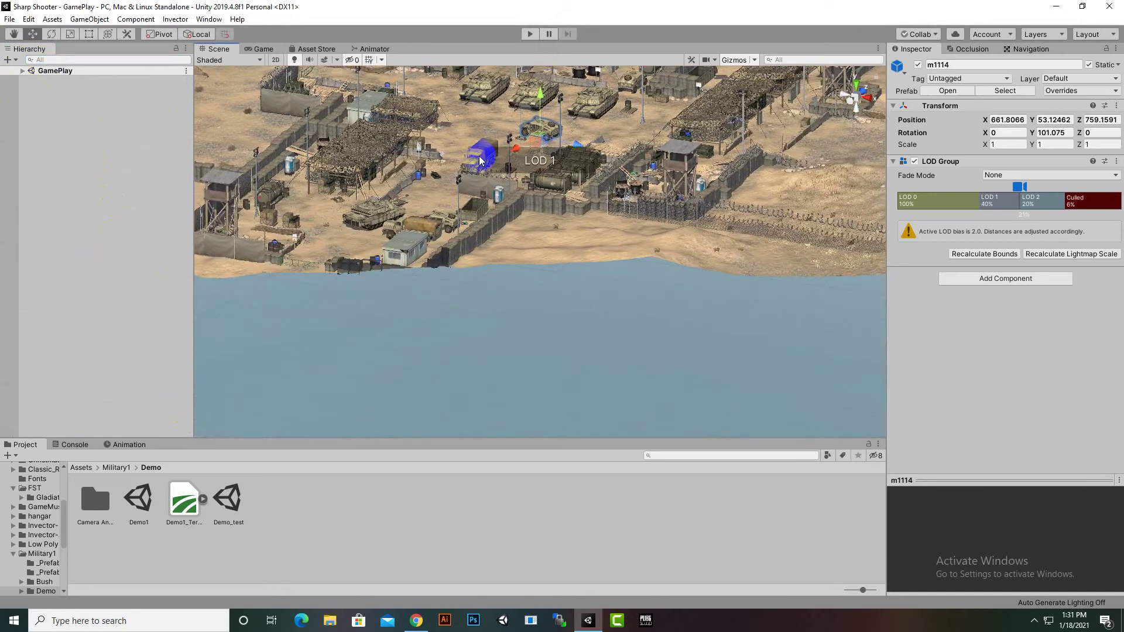
scroll(508, 275, "down", 8)
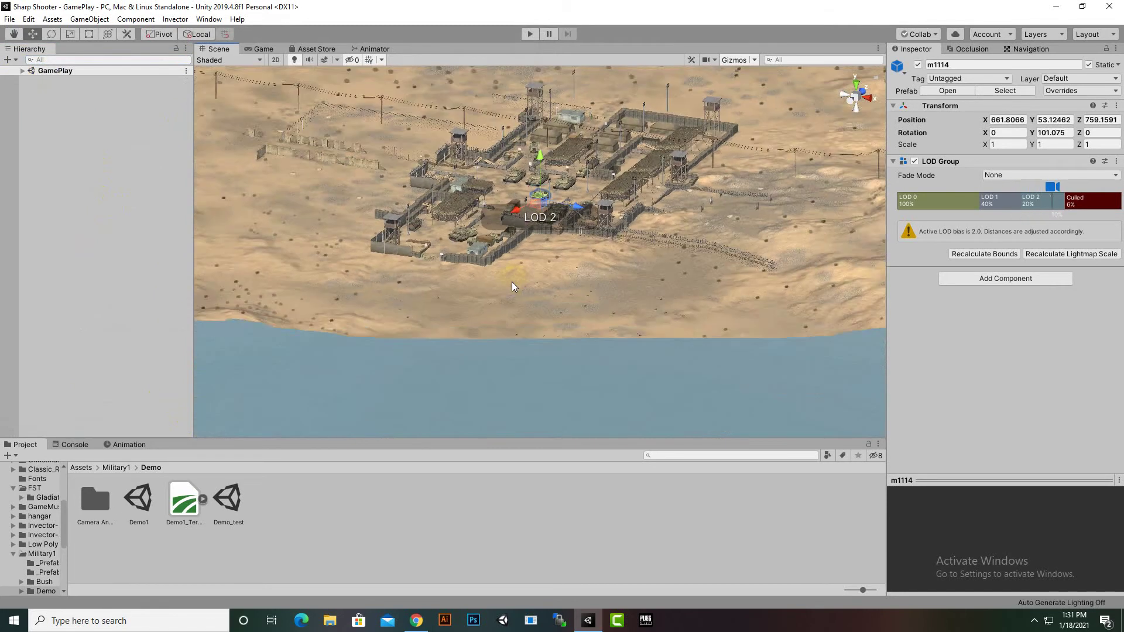
scroll(511, 283, "down", 6)
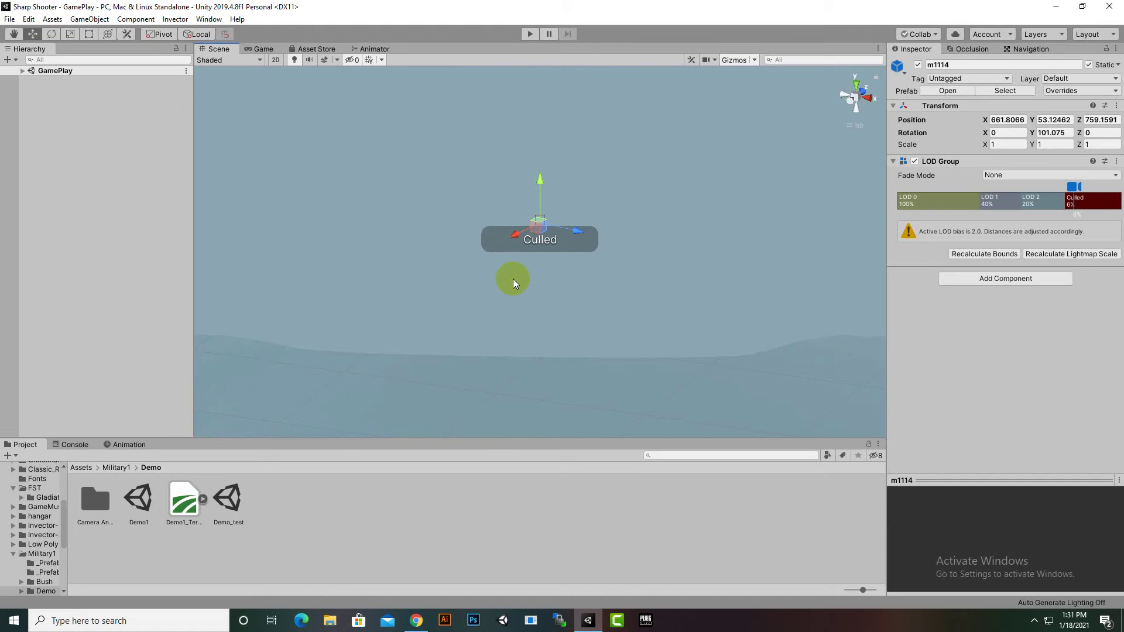
scroll(512, 279, "up", 5)
mouse_move(511, 311)
middle_mouse_down()
mouse_move(502, 336)
mouse_move(248, 493)
mouse_move(882, 69)
mouse_move(562, 476)
mouse_move(700, 304)
mouse_move(587, 208)
mouse_move(556, 316)
mouse_move(534, 350)
mouse_move(517, 317)
middle_mouse_up()
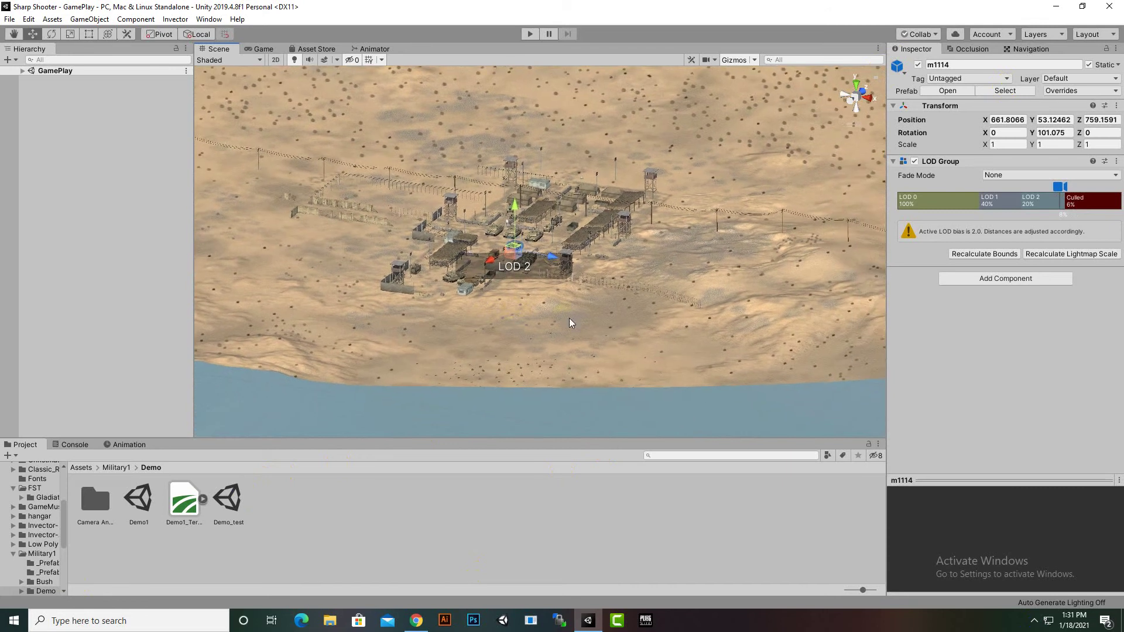
scroll(541, 293, "up", 4)
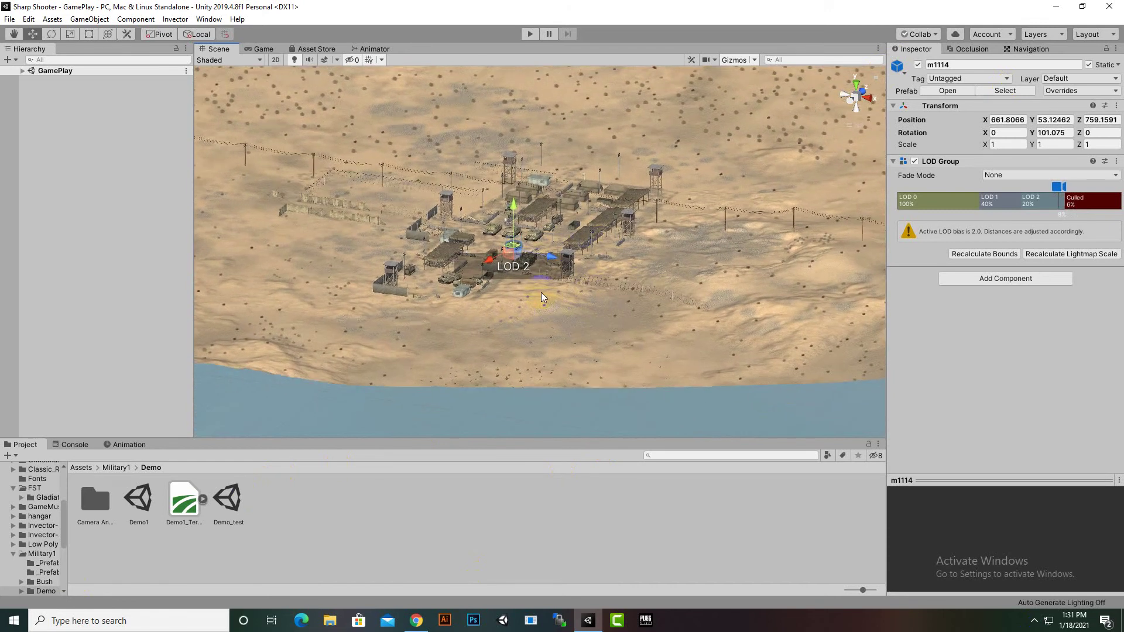
key("f")
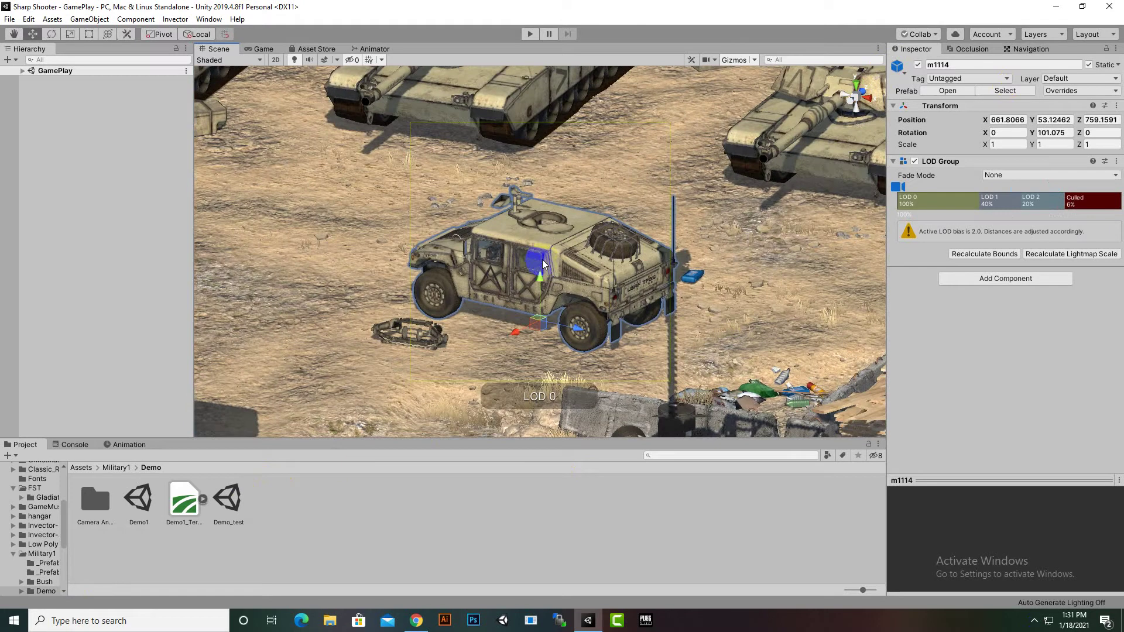
scroll(547, 267, "down", 8)
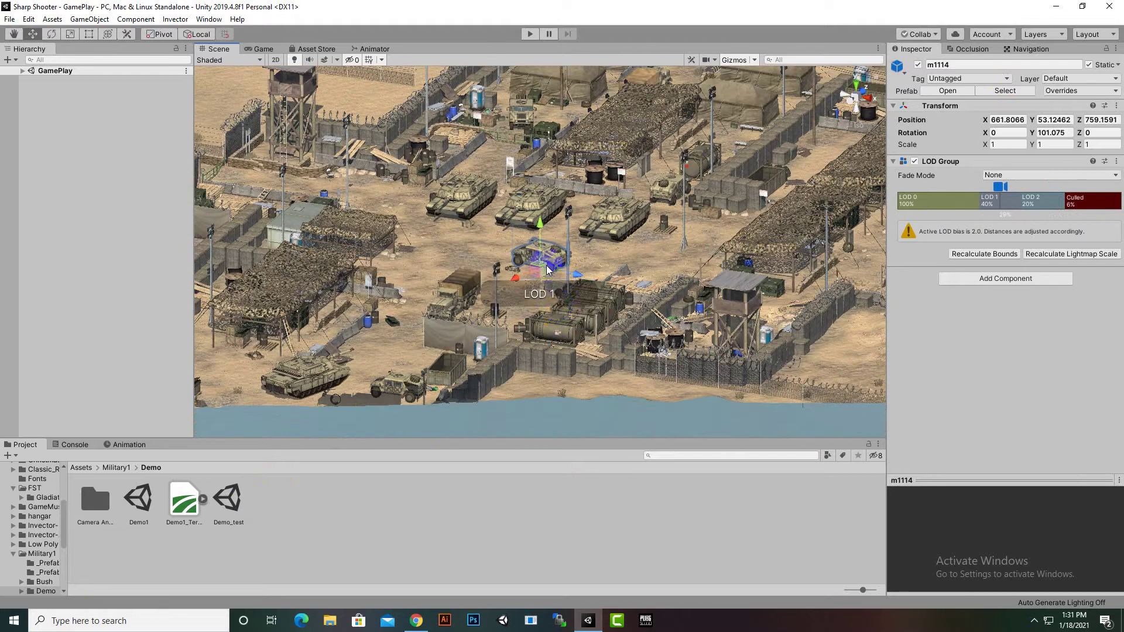
middle_click_drag(557, 312, 682, 266)
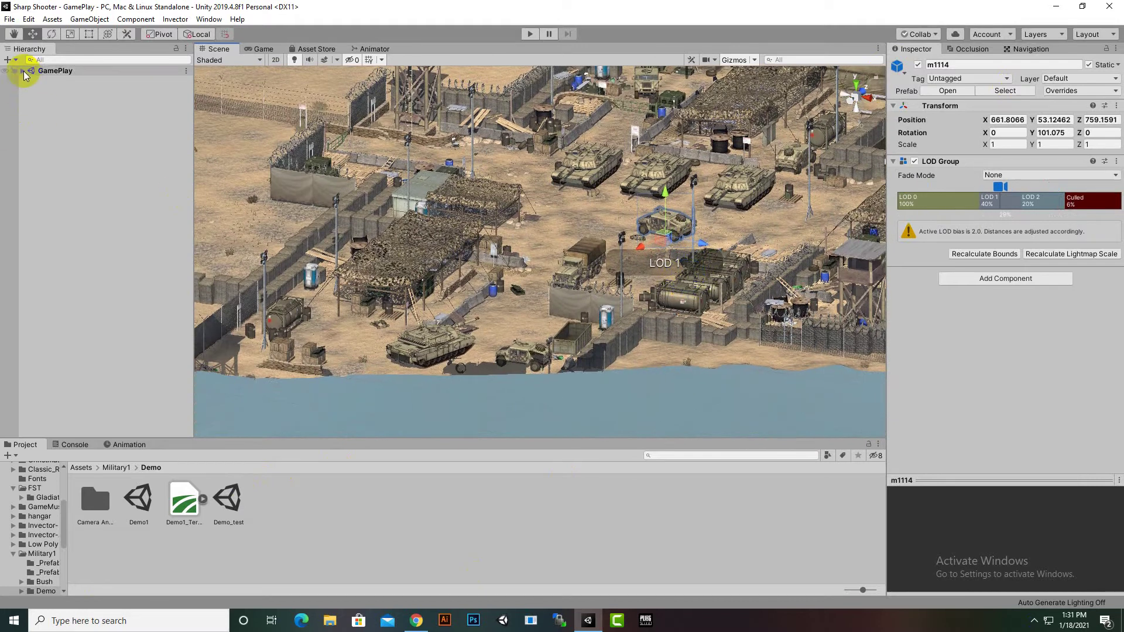
Open the ReadyPlayers folder inside the project's Prefebs folder
left_click(82, 468)
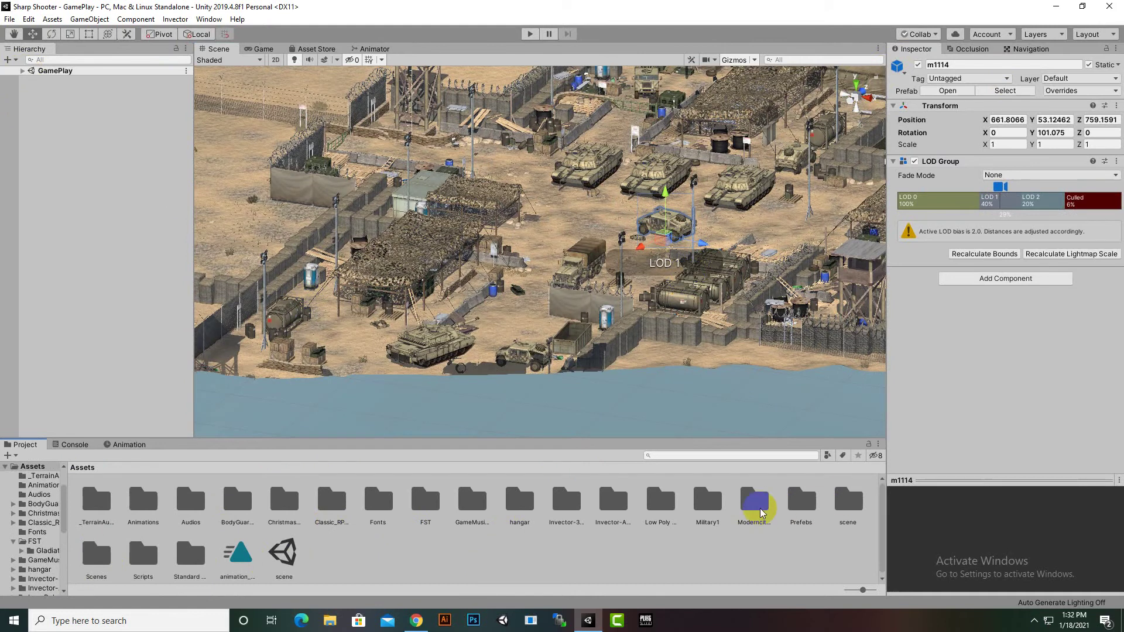
left_click(791, 503)
double_click(791, 504)
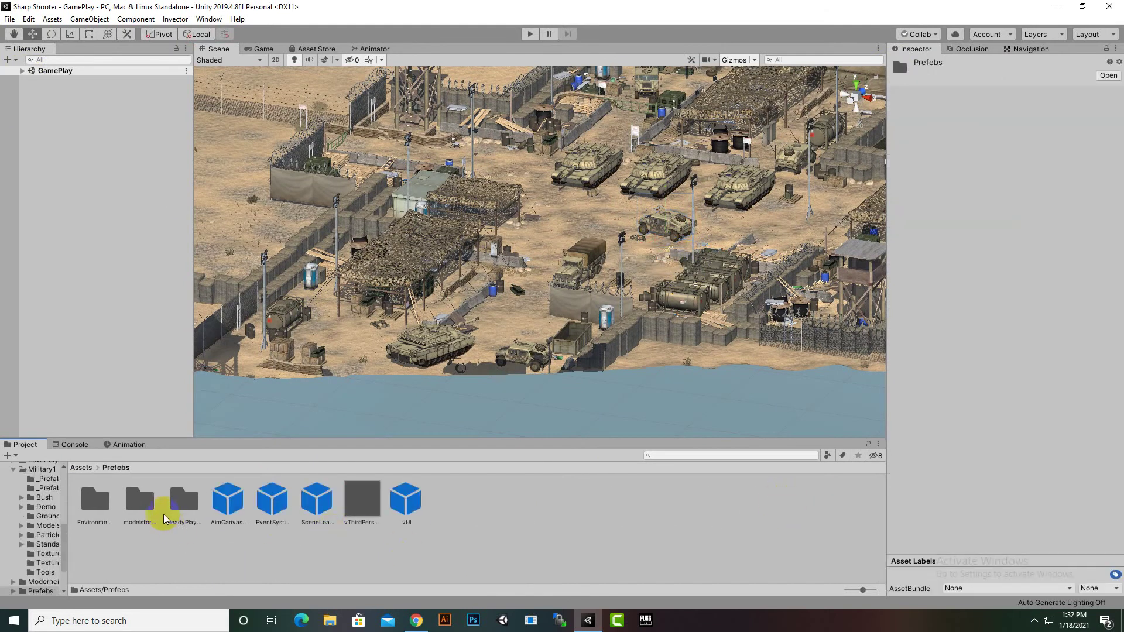
double_click(176, 501)
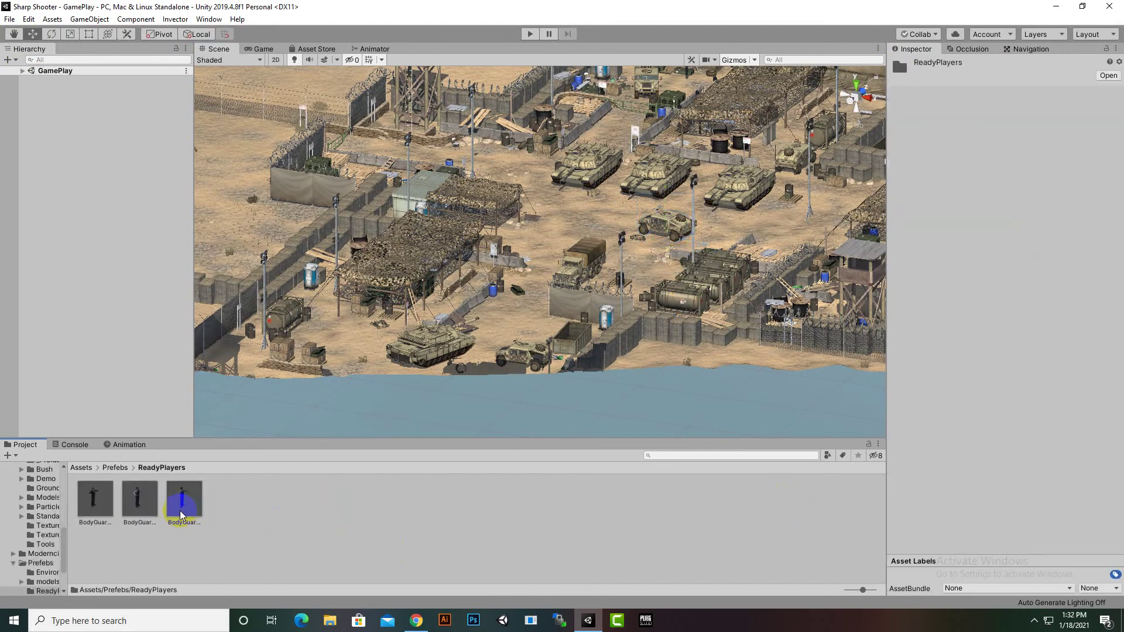
Examine the open desert and the ruined walls outside the base for a place to put the player
middle_click_drag(432, 325, 690, 454)
scroll(433, 368, "down", 11)
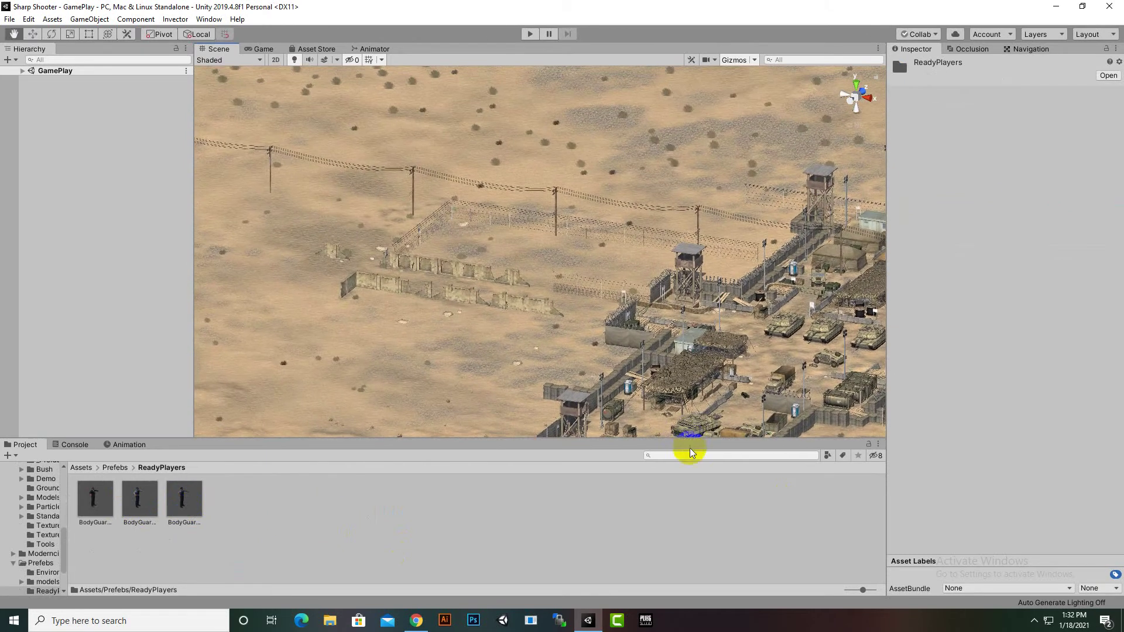
scroll(640, 276, "up", 5)
scroll(639, 276, "up", 3)
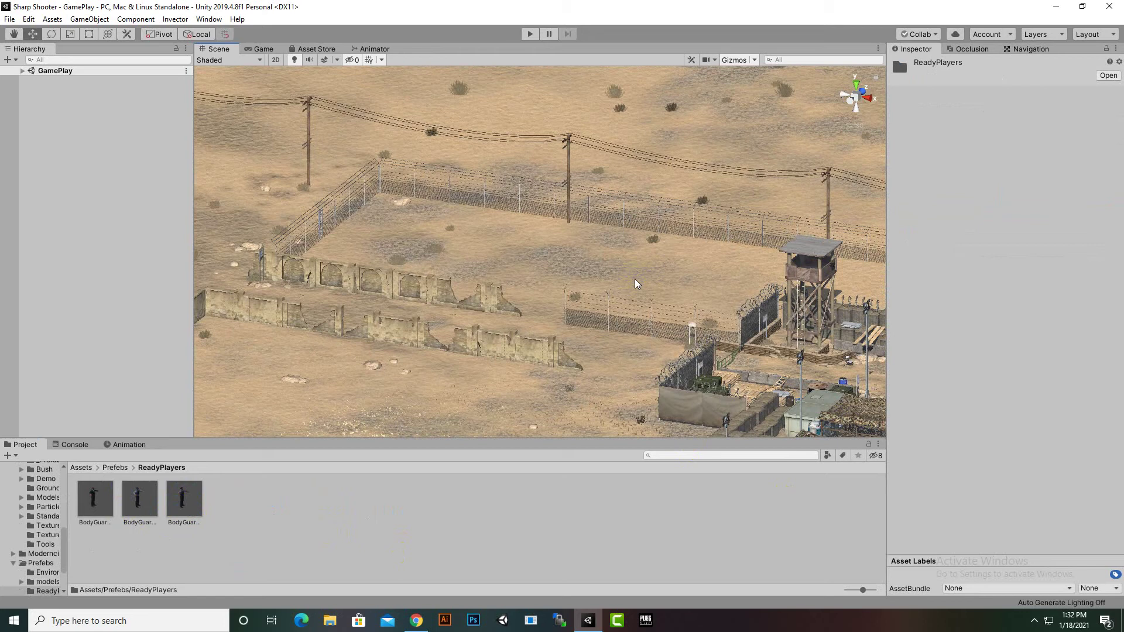
right_click_drag(509, 338, 749, 333)
middle_click_drag(432, 409, 537, 209)
scroll(530, 226, "down", 6)
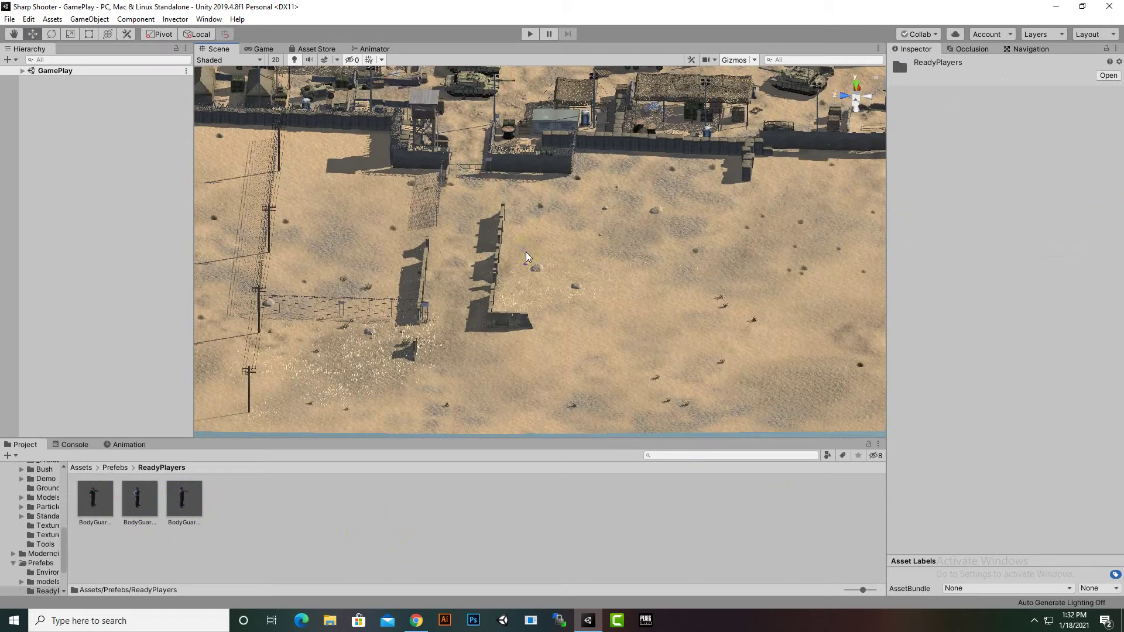
middle_click_drag(527, 253, 441, 434)
scroll(647, 348, "down", 6)
scroll(644, 349, "up", 2)
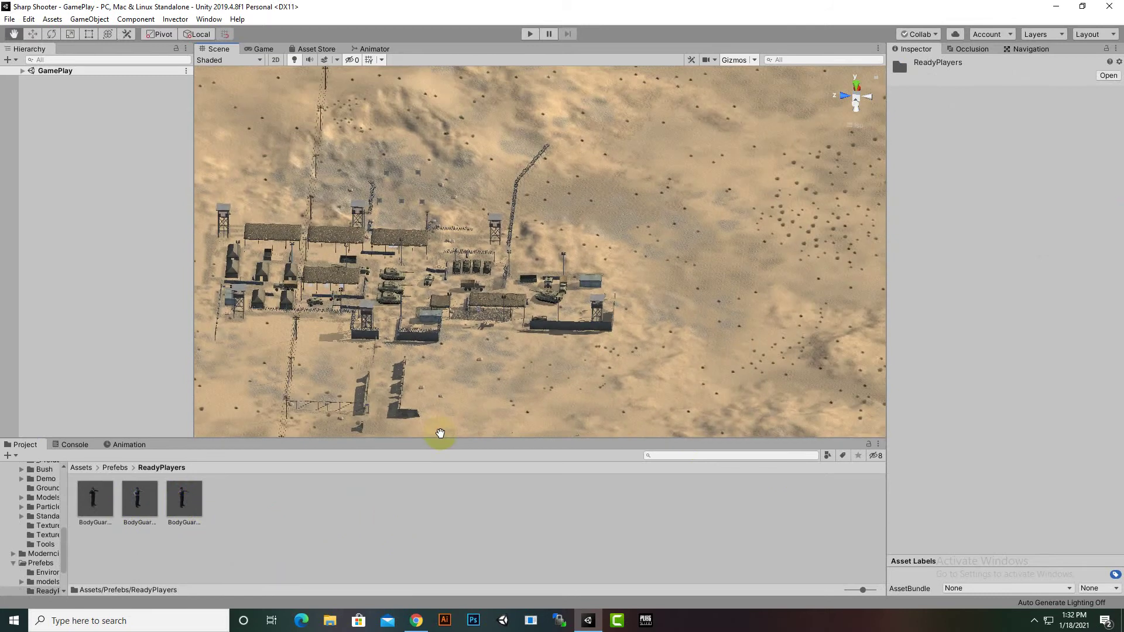
Place the BodyGuardPlayer1 prefab on the sand between the ruined walls and the shoreline, and focus the view on it
left_click_drag(440, 433, 648, 181)
scroll(515, 276, "up", 2)
scroll(501, 275, "up", 4)
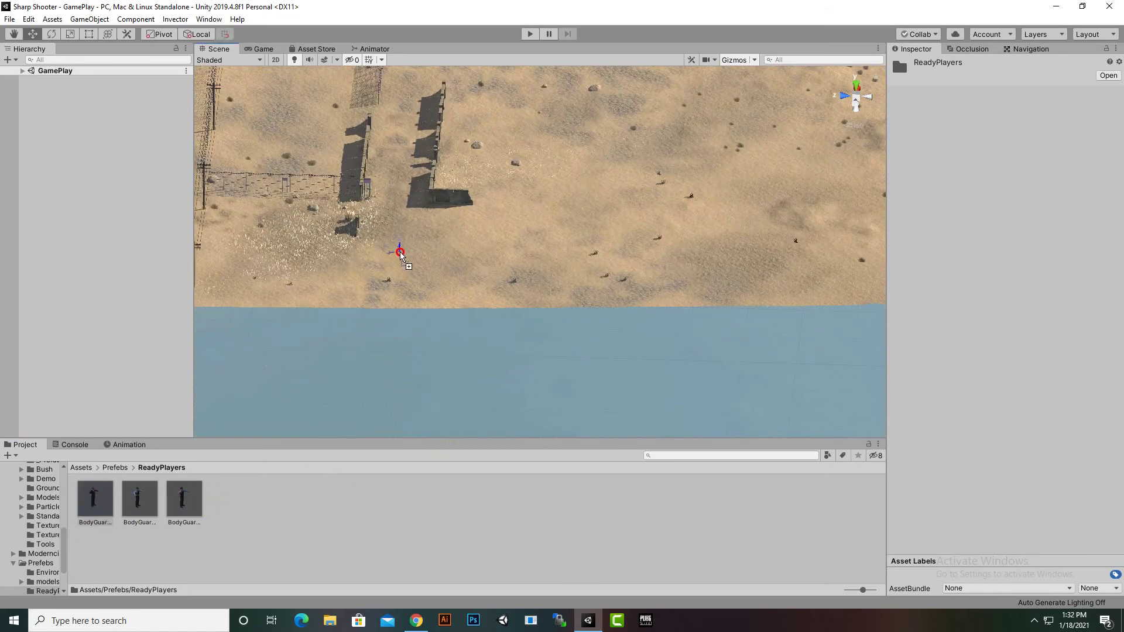
left_click_drag(444, 315, 421, 288)
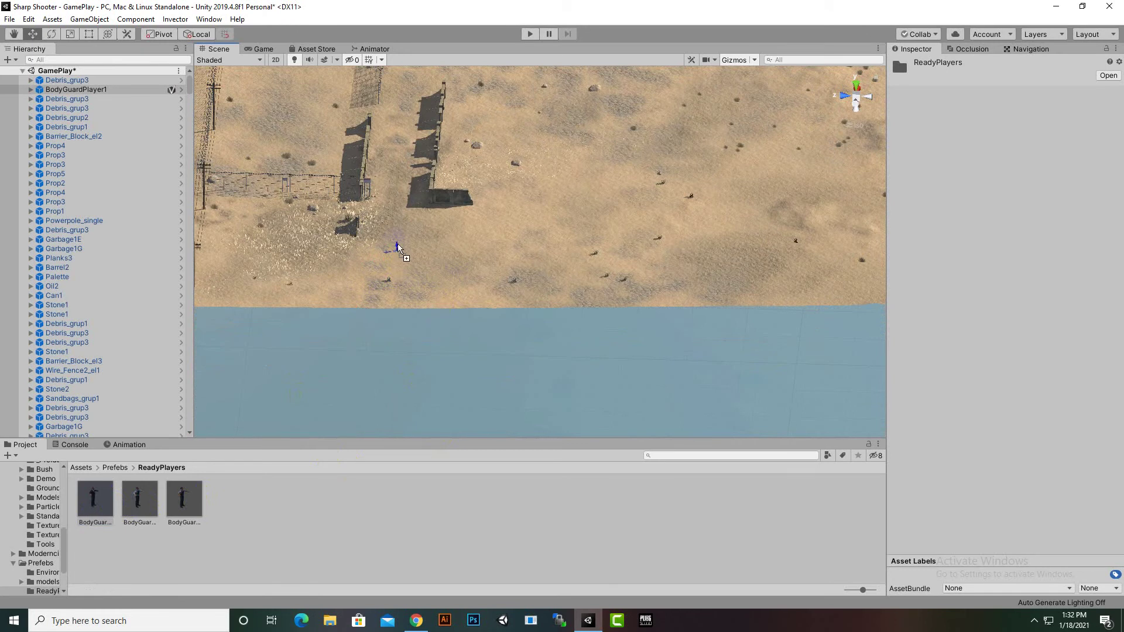
left_click_drag(397, 248, 489, 237)
key("f")
Rotate BodyGuardPlayer1 around its vertical axis to about 76.85 degrees and return to the Prefebs folder
left_click(52, 36)
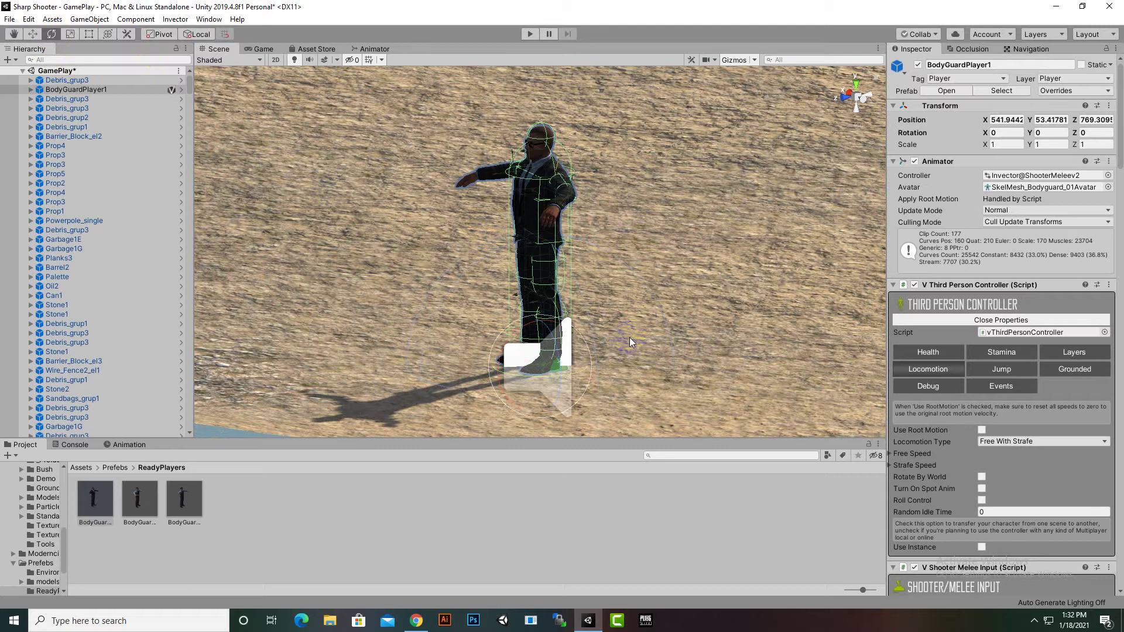
left_click_drag(579, 391, 507, 397)
scroll(483, 367, "down", 7)
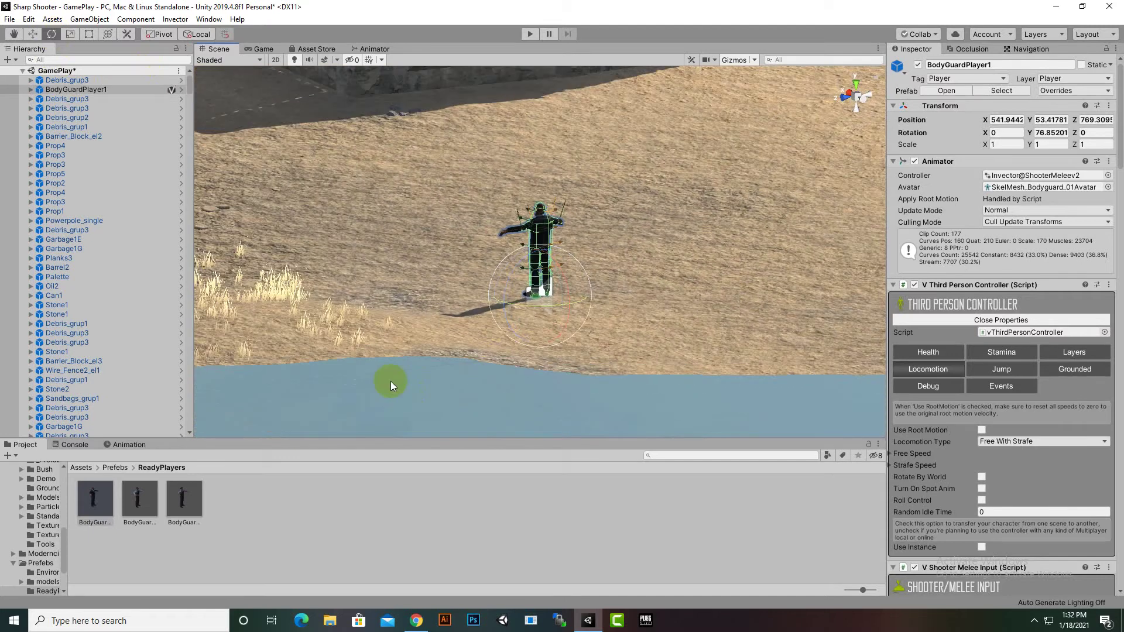
left_click(115, 468)
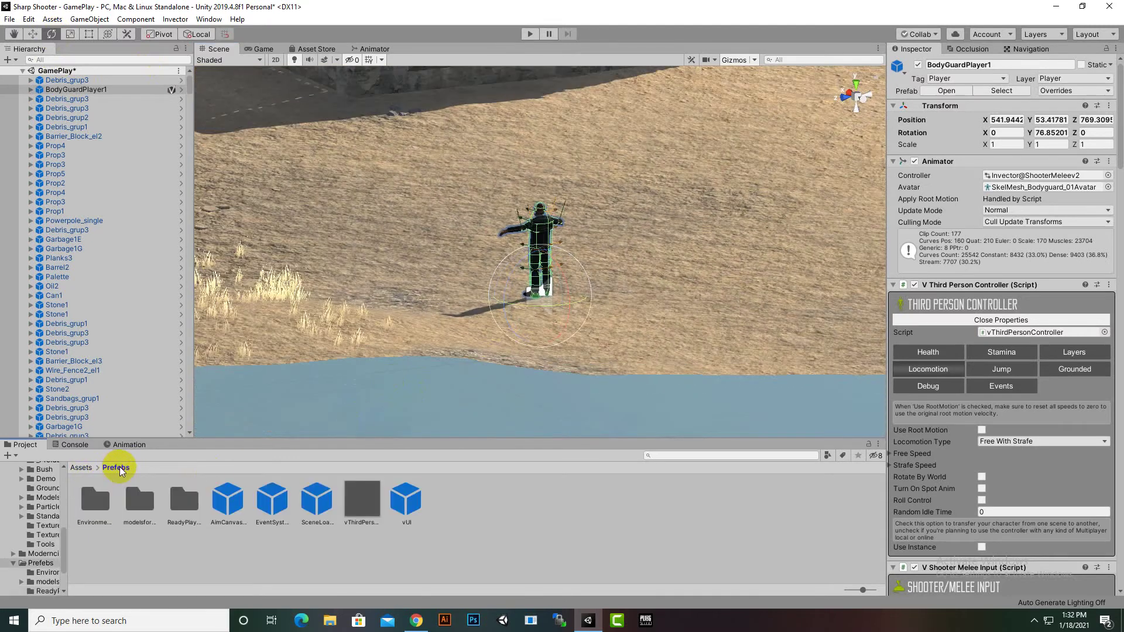
Create an empty game object at the end of the scene's object list and rename it Environment
left_click(23, 71)
left_click(23, 71)
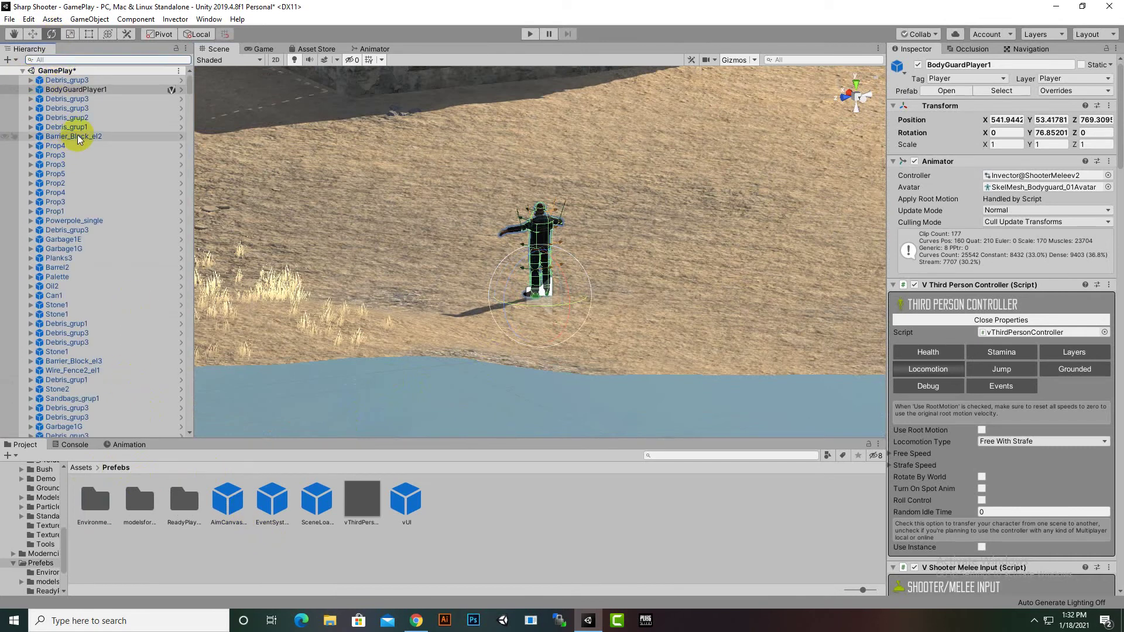
scroll(79, 140, "down", 10)
scroll(120, 297, "down", 10)
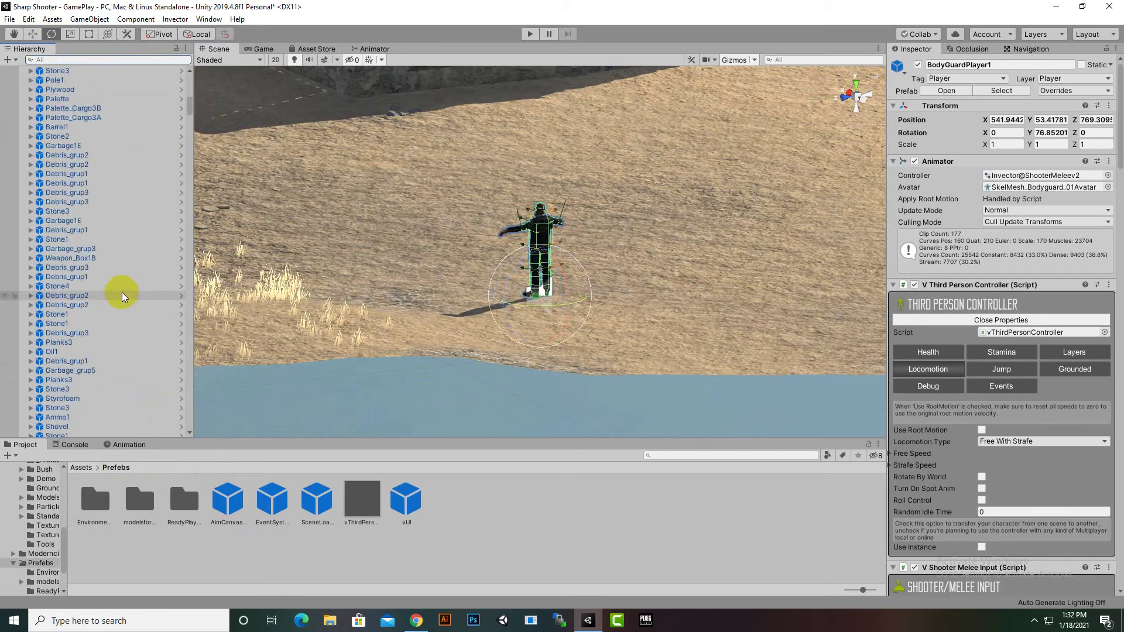
left_click_drag(191, 125, 181, 429)
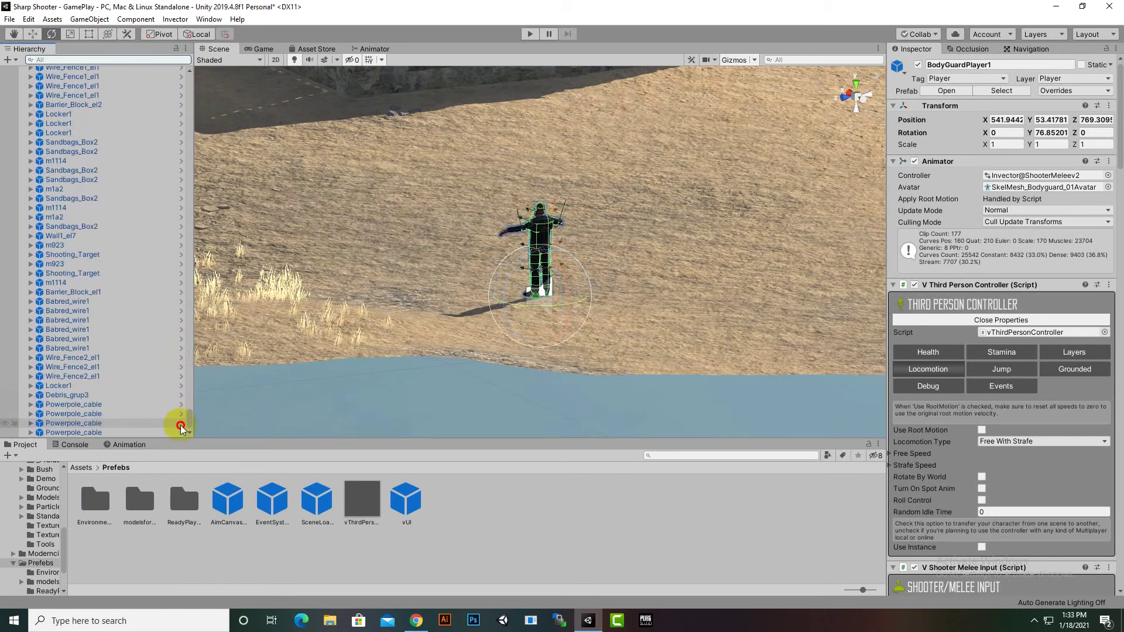
left_click(18, 61)
left_click(27, 71)
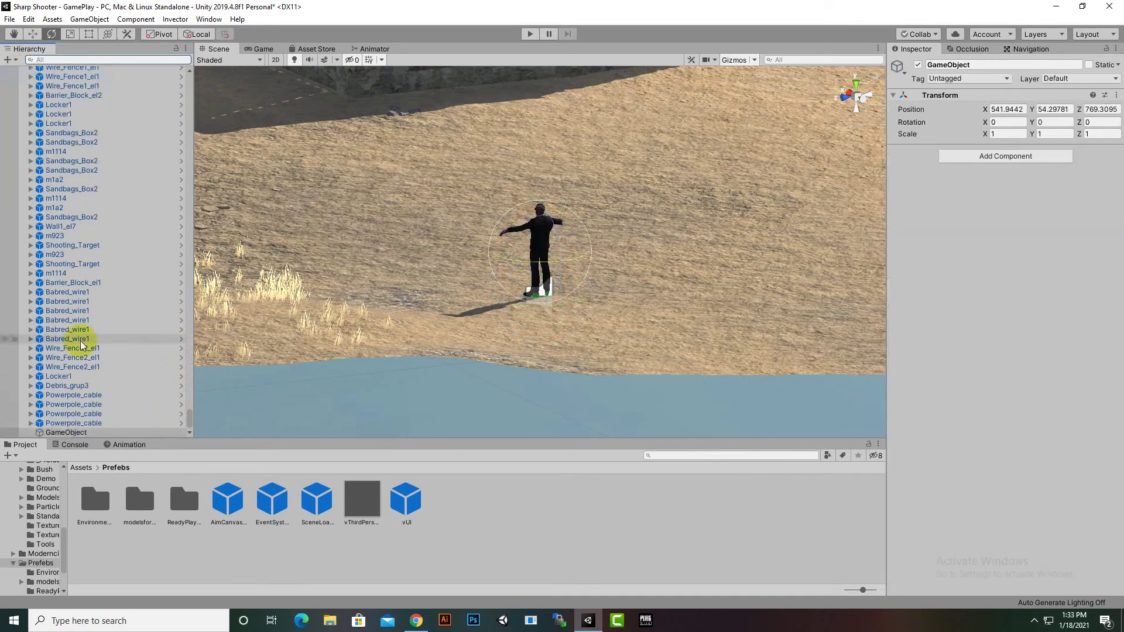
right_click(59, 433)
left_click(107, 252)
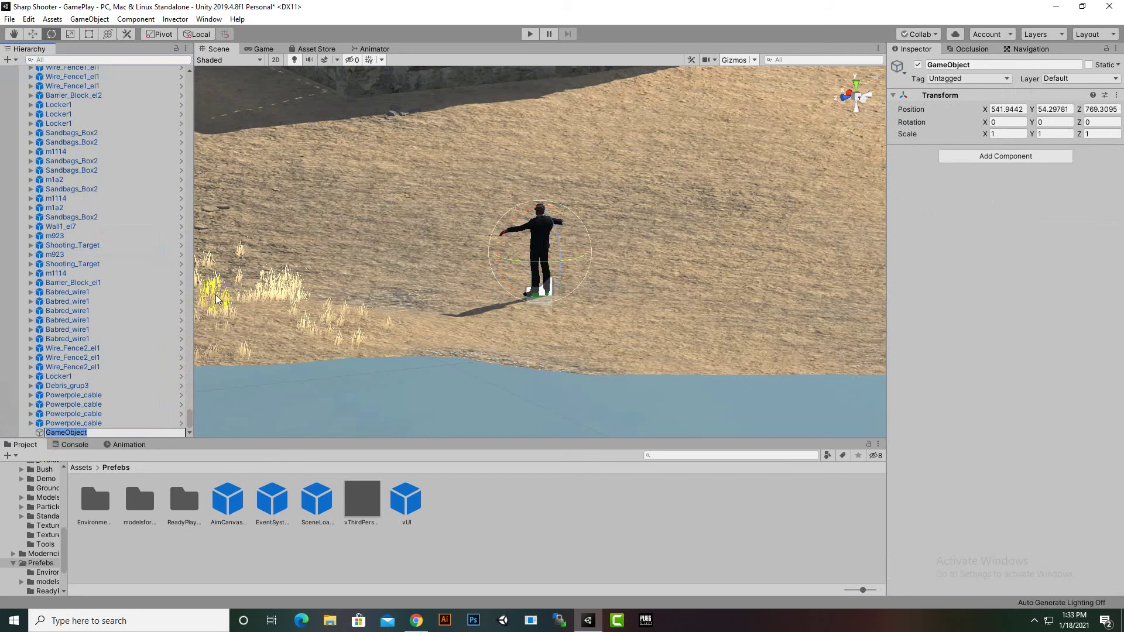
type("Environment")
key("Return")
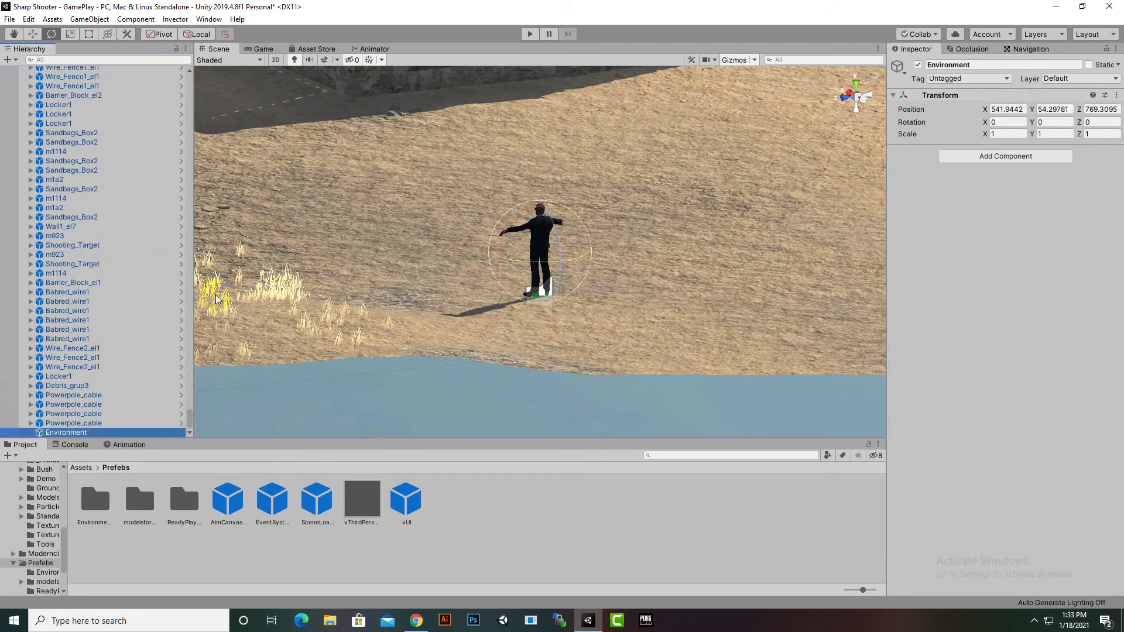
Make the objects from the last Shooting_Target through the final Powerpole_cable children of Environment
left_click(76, 424)
left_click(74, 264, "shift")
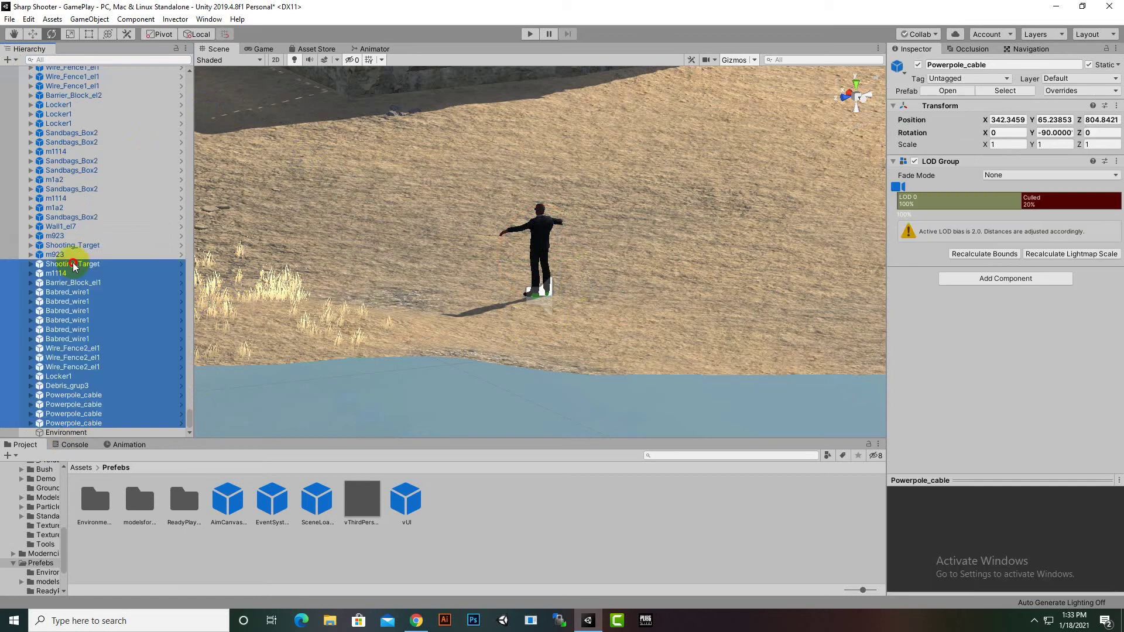
left_click_drag(73, 264, 67, 434)
Select all remaining root objects from the last m923 up to the first Debris_grup3 and parent them under Environment
left_click(55, 254)
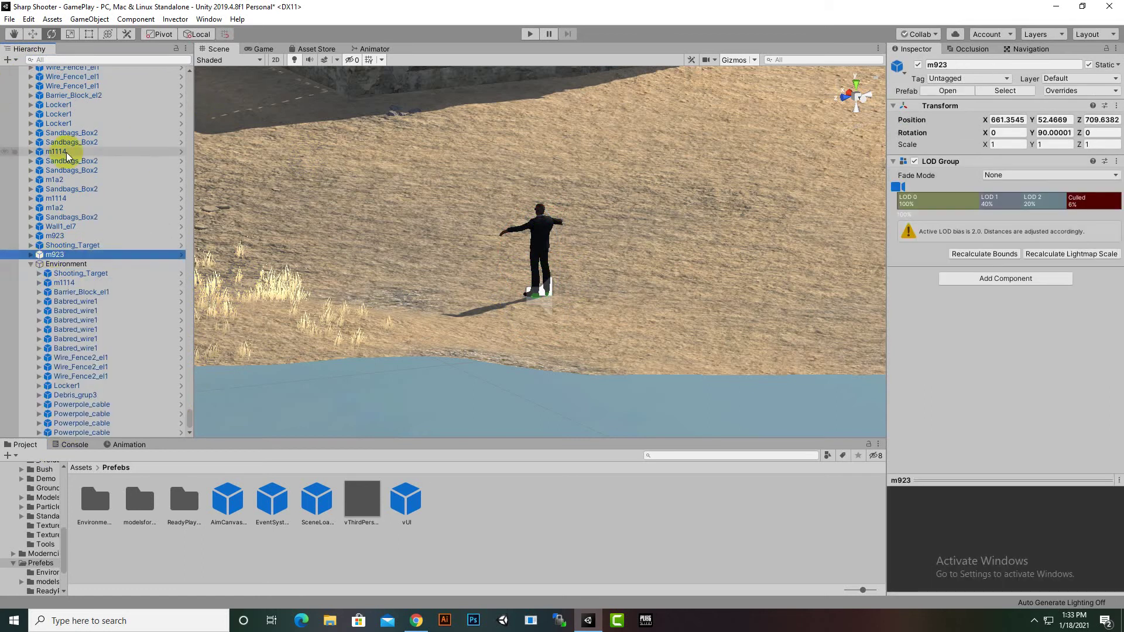
scroll(132, 262, "up", 9)
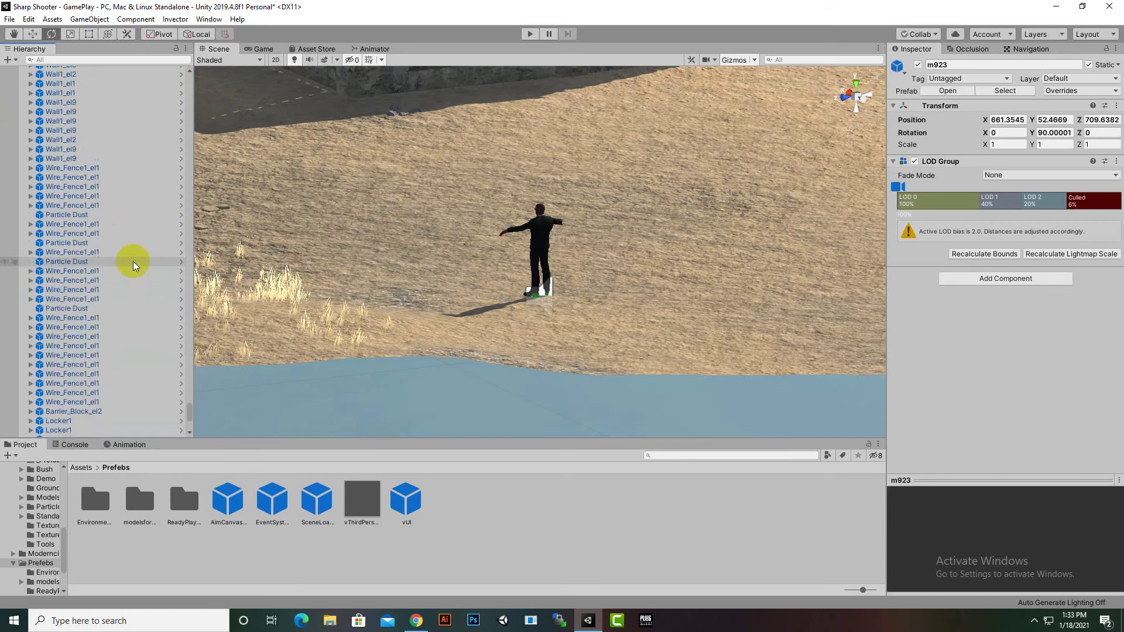
scroll(132, 261, "up", 10)
scroll(132, 261, "up", 10)
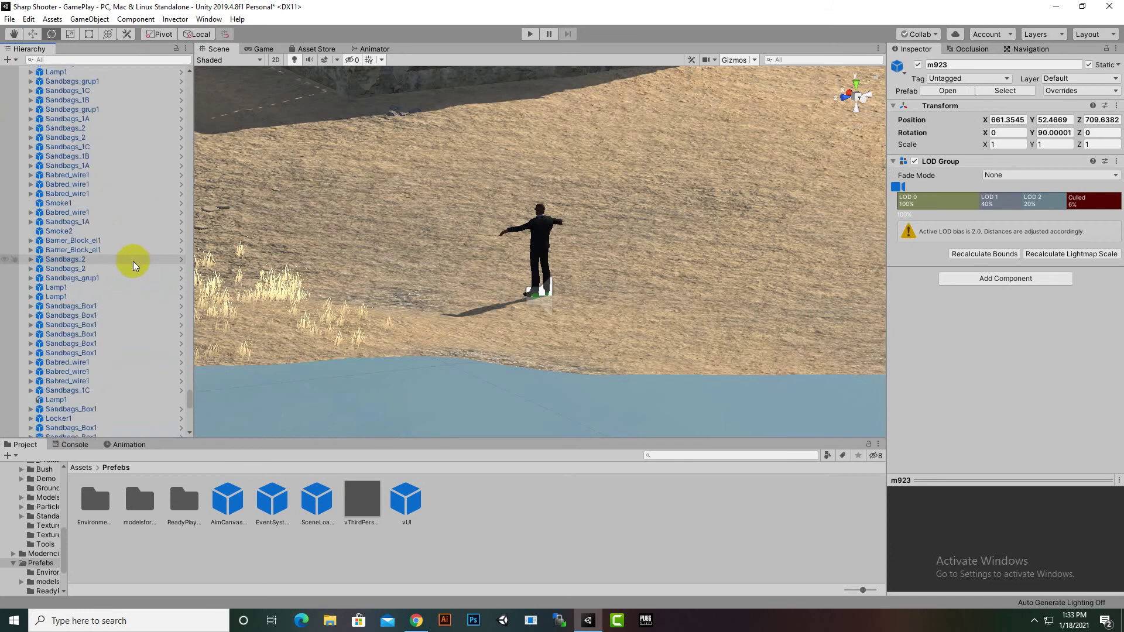
left_click(191, 390)
left_click_drag(191, 389, 198, 75)
left_click(64, 83, "shift")
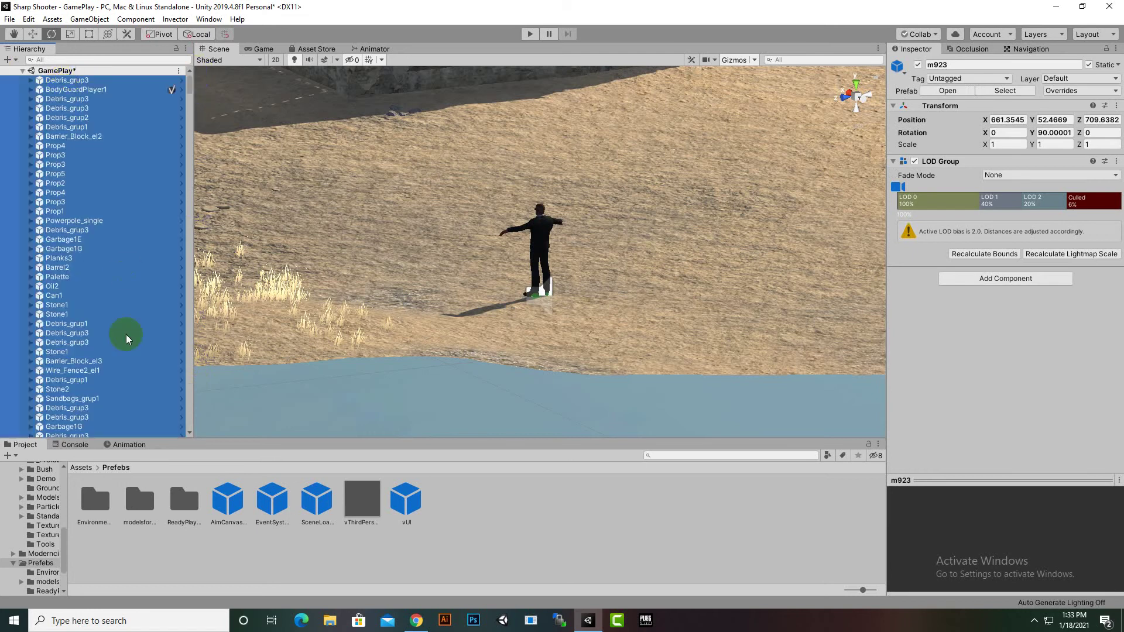
scroll(135, 374, "down", 5)
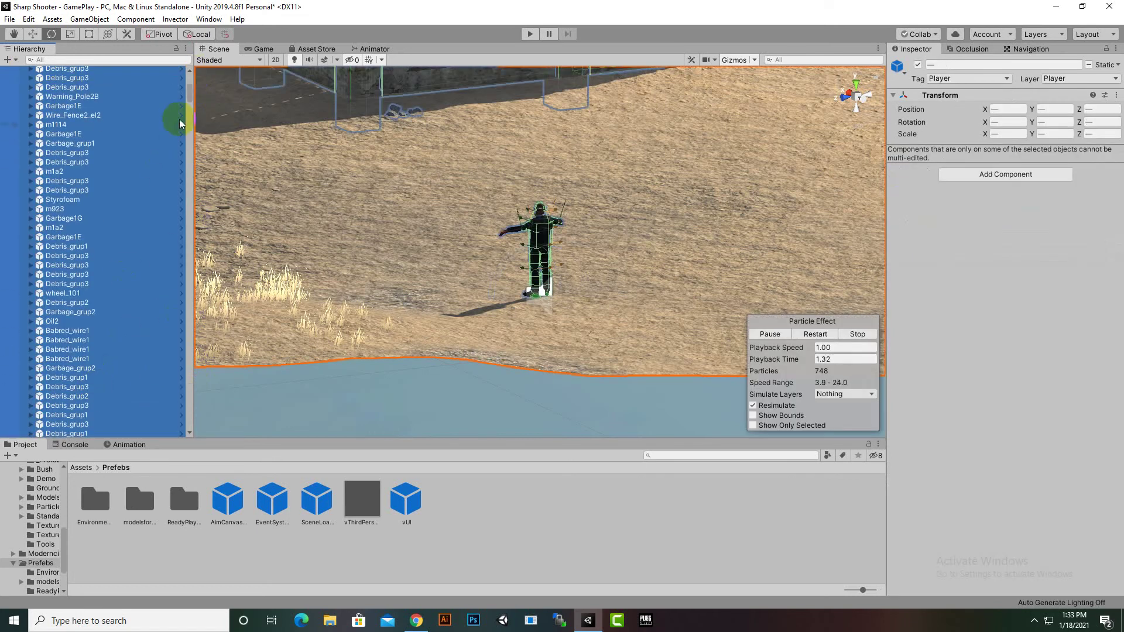
left_click_drag(190, 96, 200, 427)
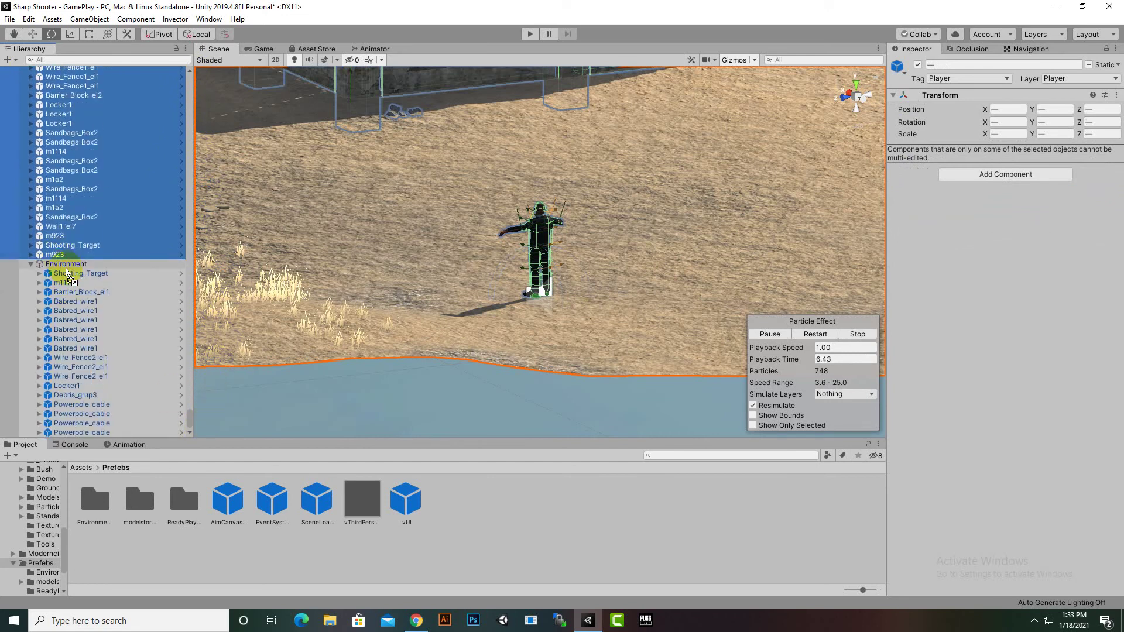
left_click_drag(62, 267, 62, 268)
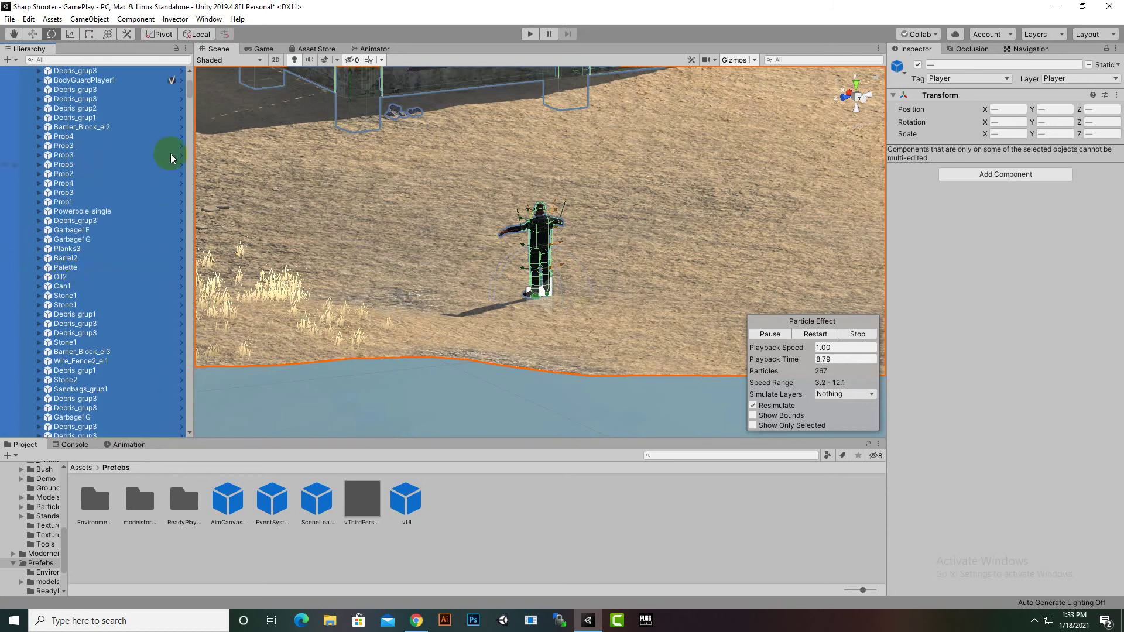
scroll(183, 103, "up", 5)
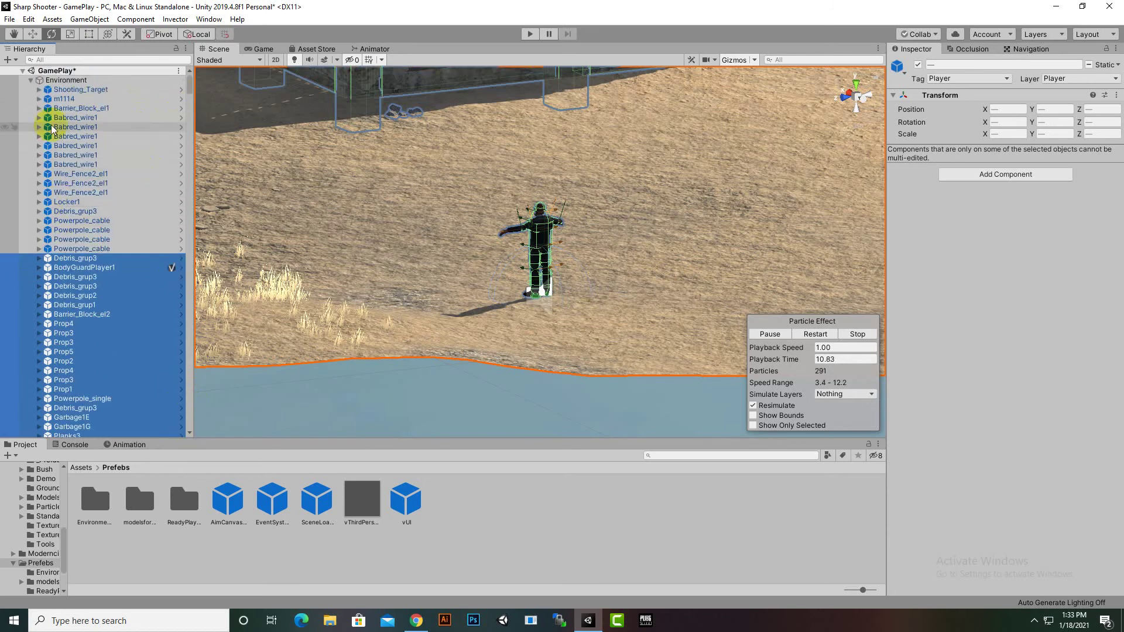
Move BodyGuardPlayer1 out of Environment to the scene root, directly above Environment, and collapse the Environment group
left_click(31, 81)
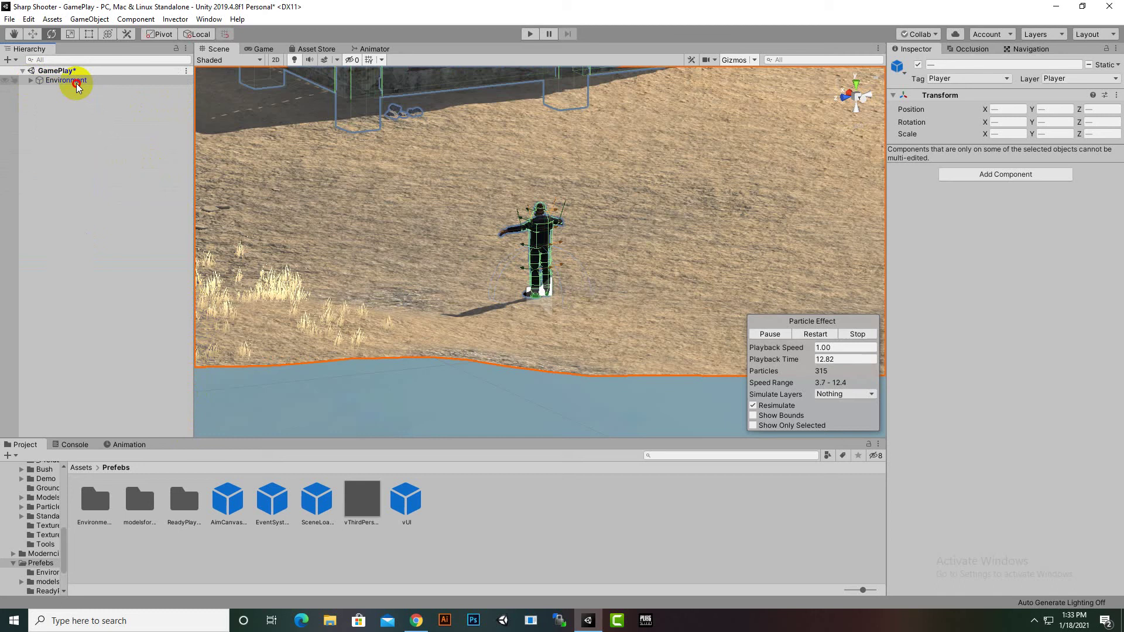
left_click(76, 82)
left_click(31, 82)
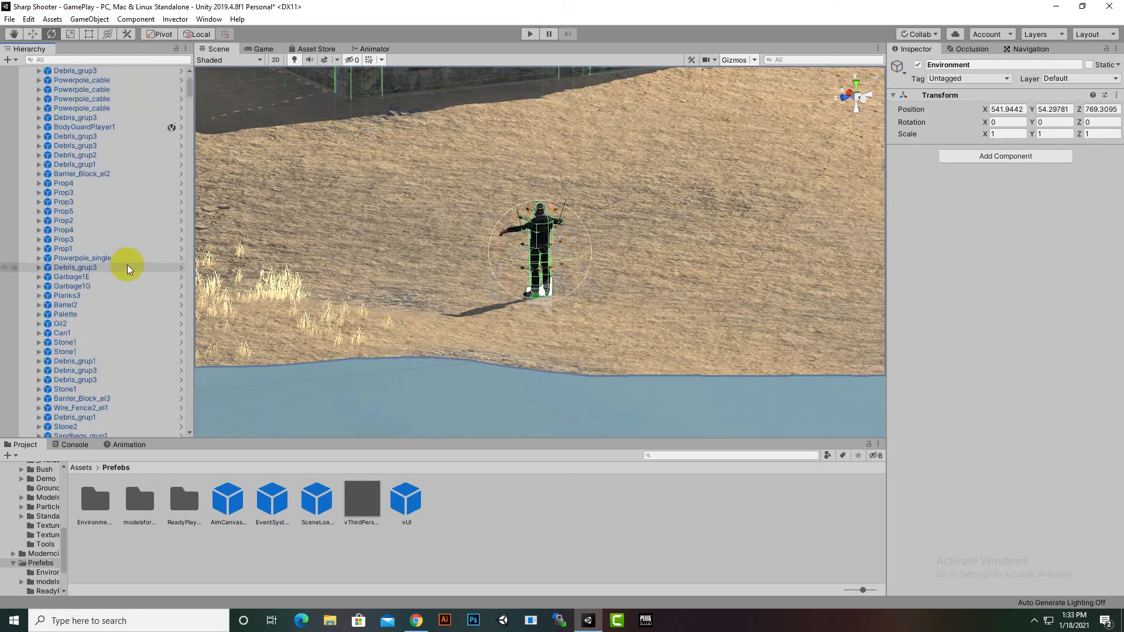
scroll(115, 251, "down", 3)
left_click(86, 199)
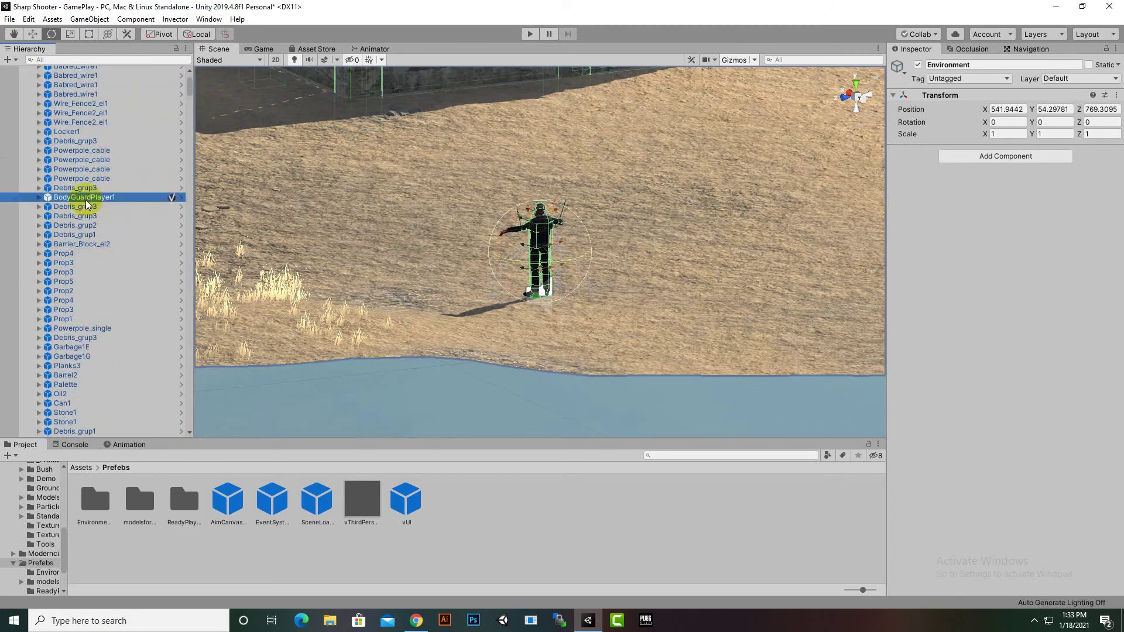
scroll(85, 190, "up", 3)
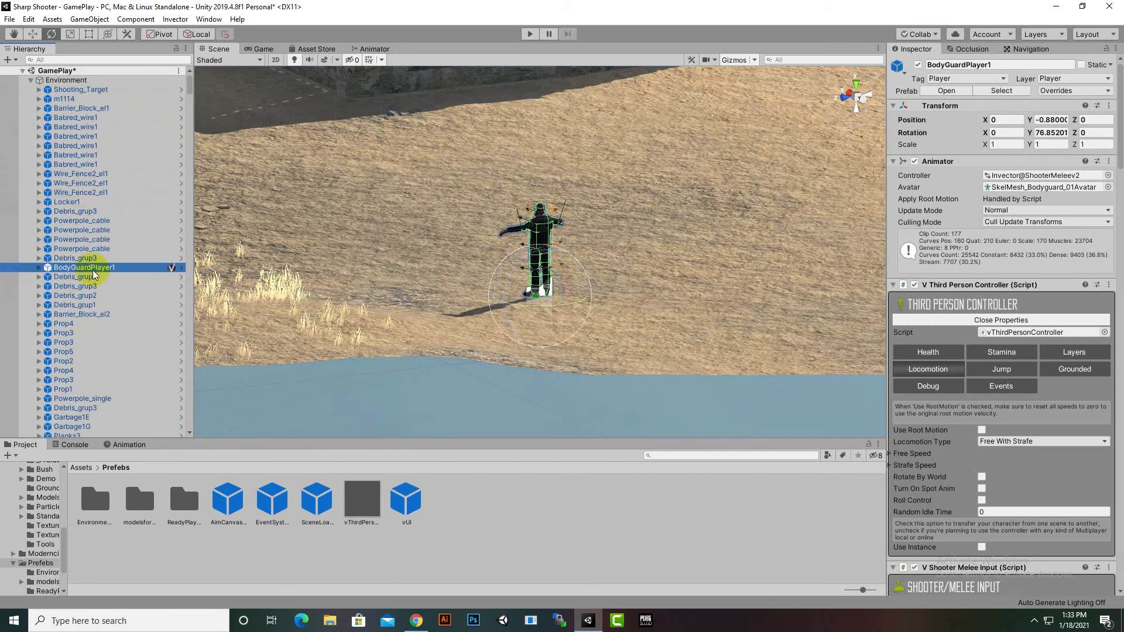
left_click_drag(88, 267, 62, 75)
left_click(30, 89)
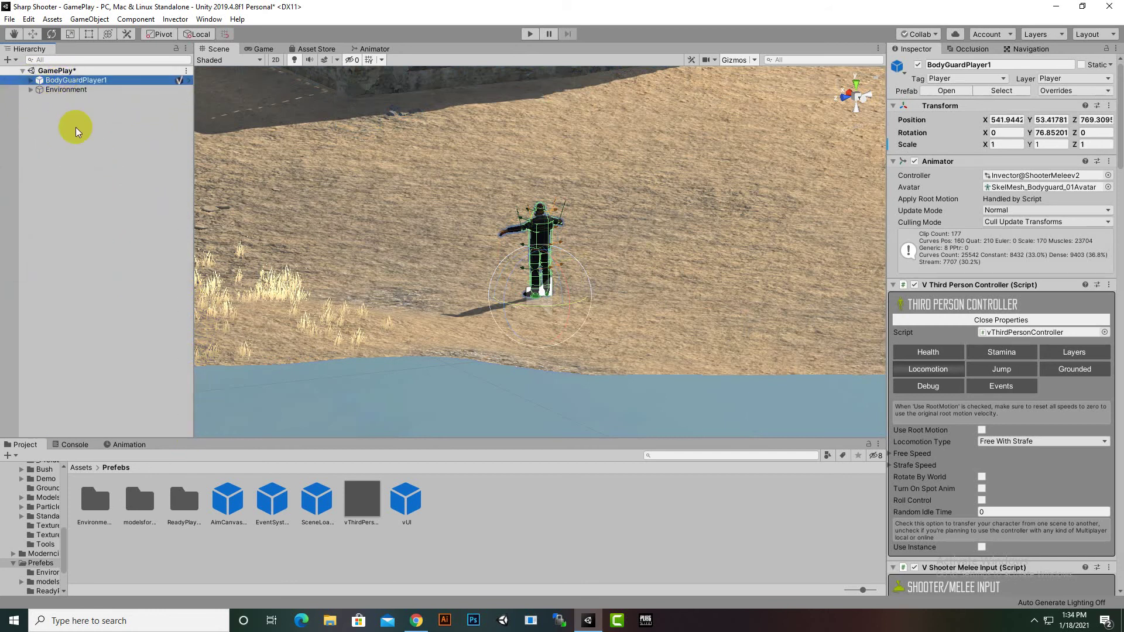
Add the AimCanvas, EventSystem, SceneLoader, vThirdPersonCamera and vUI prefabs to the scene root and select vThirdPersonCamera
left_click_drag(226, 497, 42, 82)
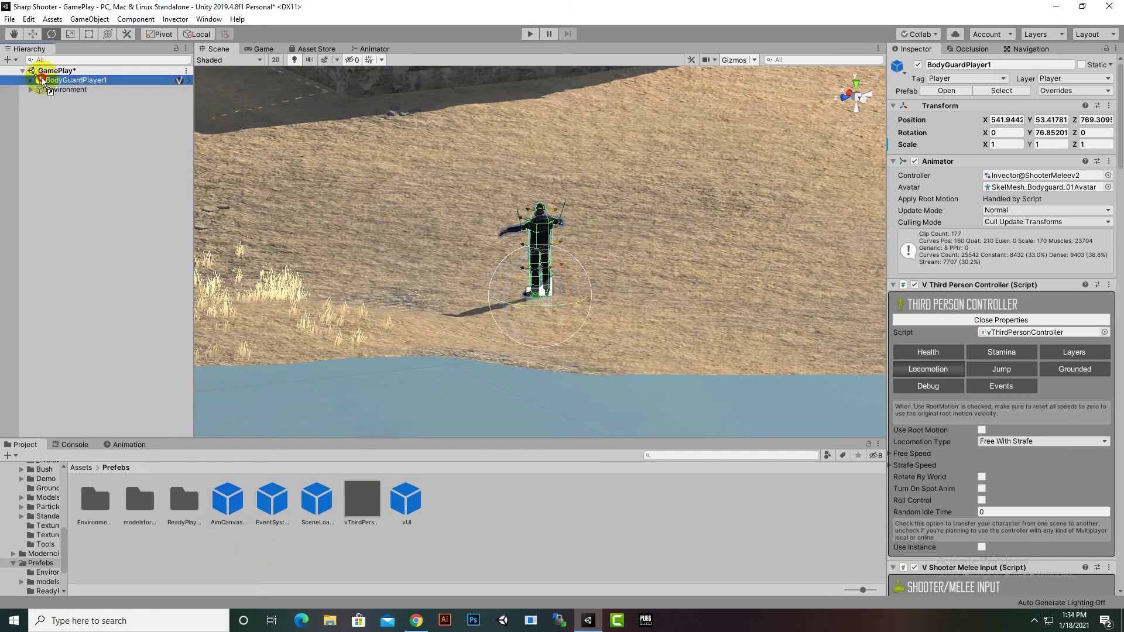
left_click_drag(63, 132, 63, 132)
mouse_move(269, 501)
left_mouse_down()
mouse_move(125, 276)
mouse_move(121, 247)
left_mouse_up()
left_click_drag(329, 498, 63, 269)
left_click(362, 502)
left_click_drag(361, 502, 113, 263)
left_click_drag(408, 501, 140, 300)
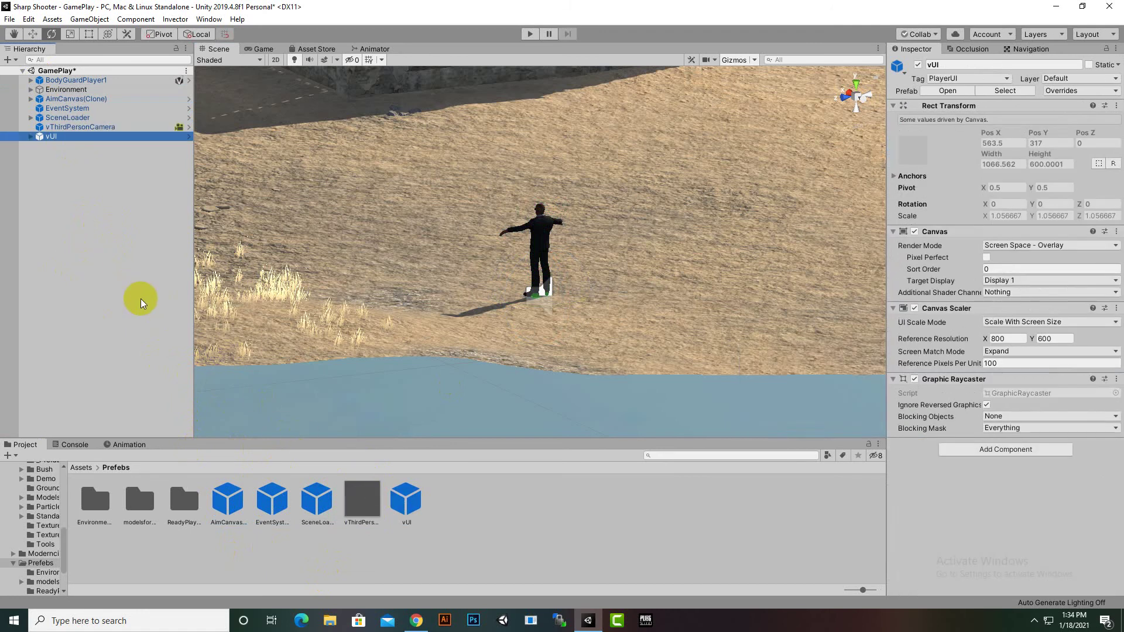
left_click(62, 130)
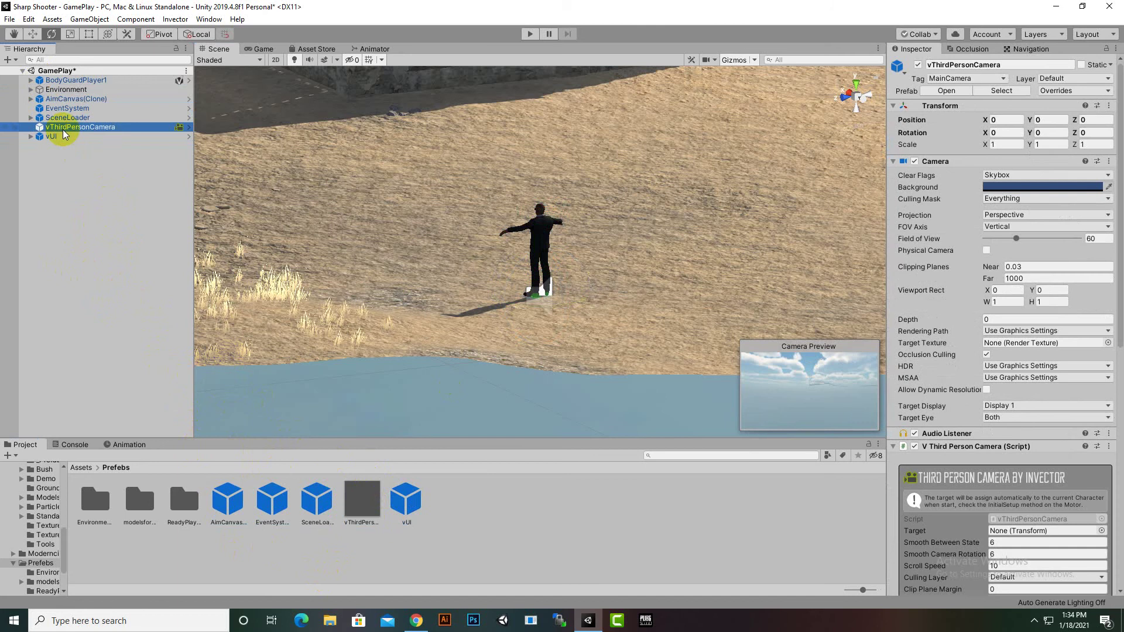
Play-test the scene by running the bodyguard around the ruined walls near the starting point and turning the camera
left_click(532, 33)
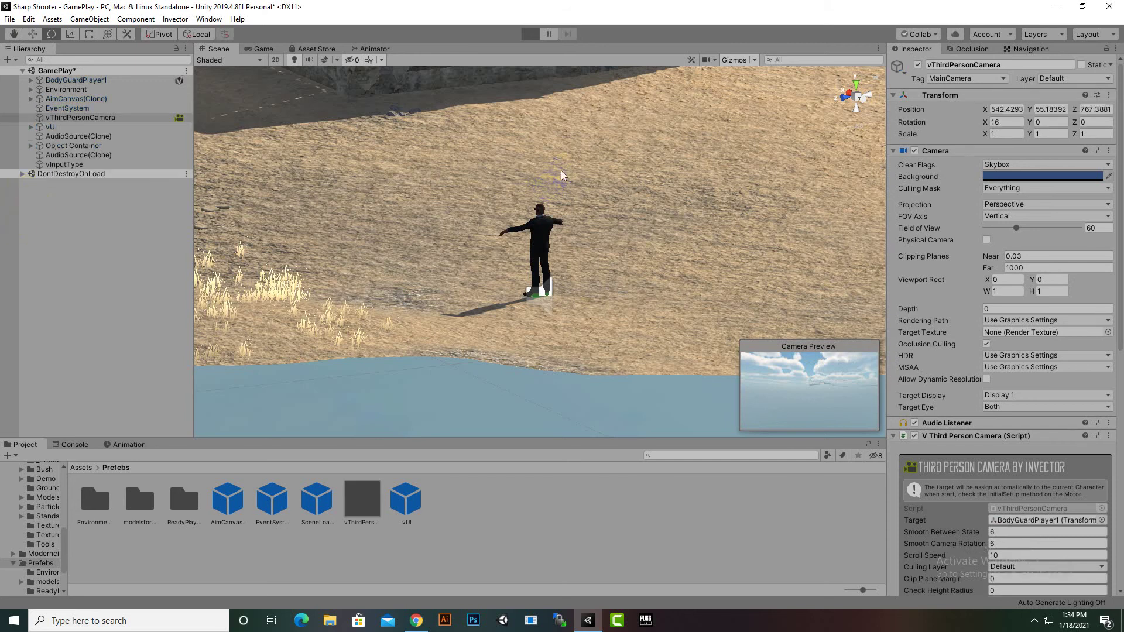
right_click_drag(563, 185, 900, 259)
right_click(476, 186)
right_click_drag(472, 177, 472, 177)
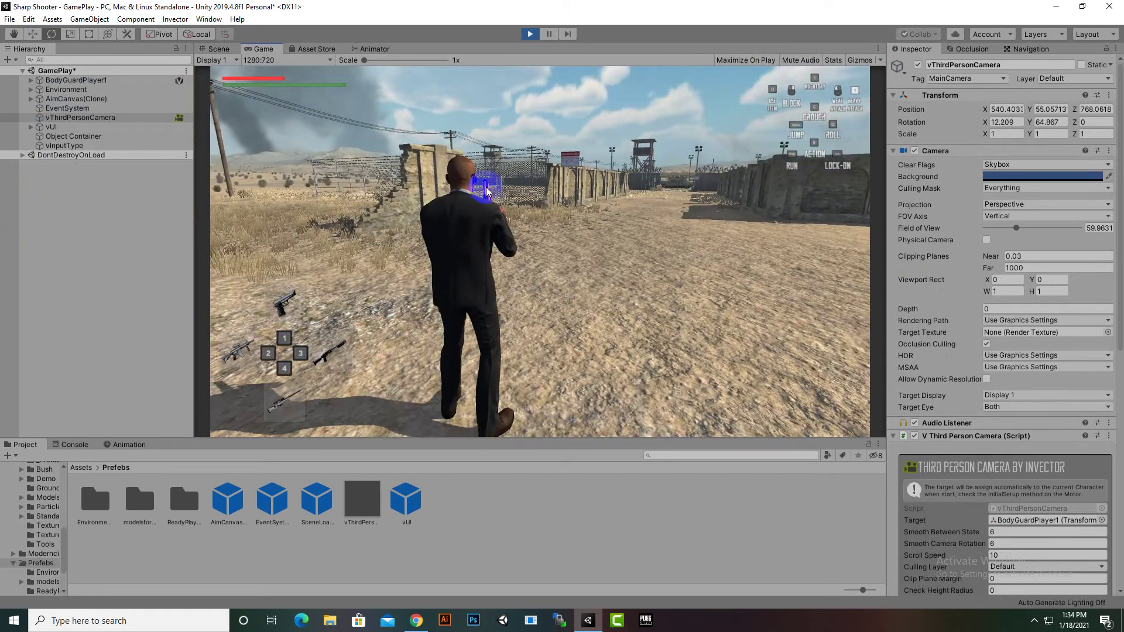
key("shift+w")
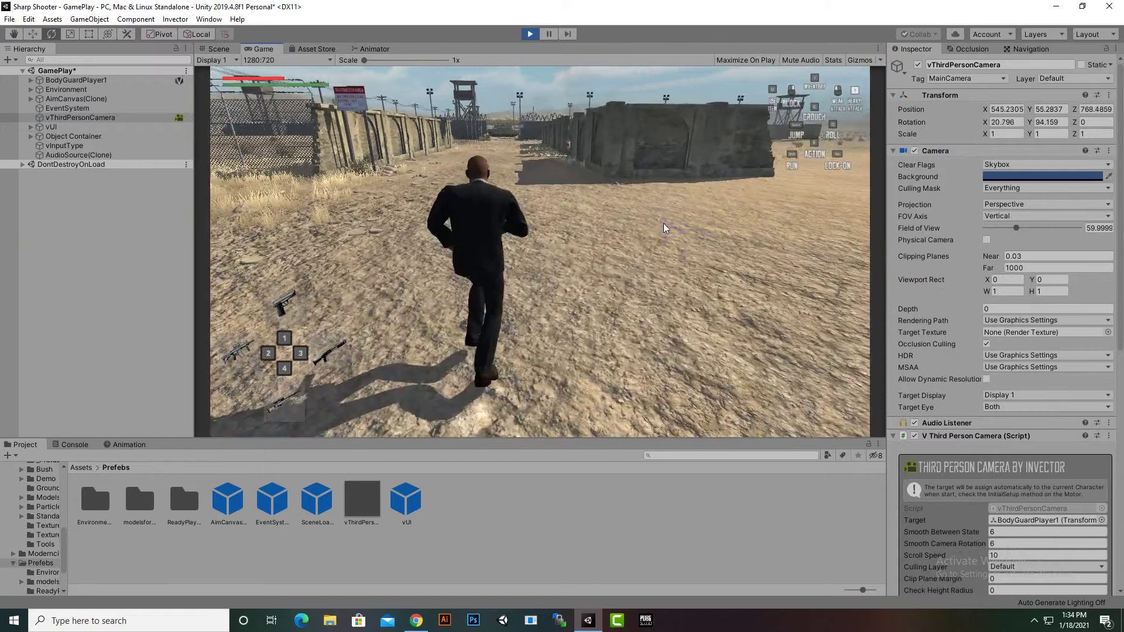
left_click(378, 270)
left_click(692, 224)
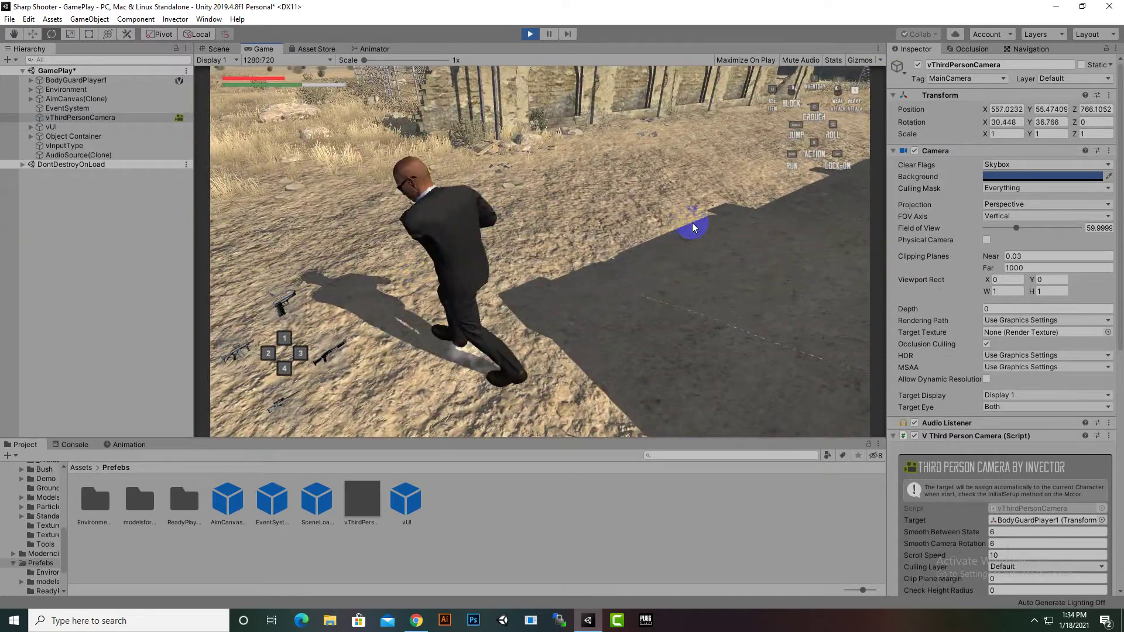
key("s")
left_click(764, 223)
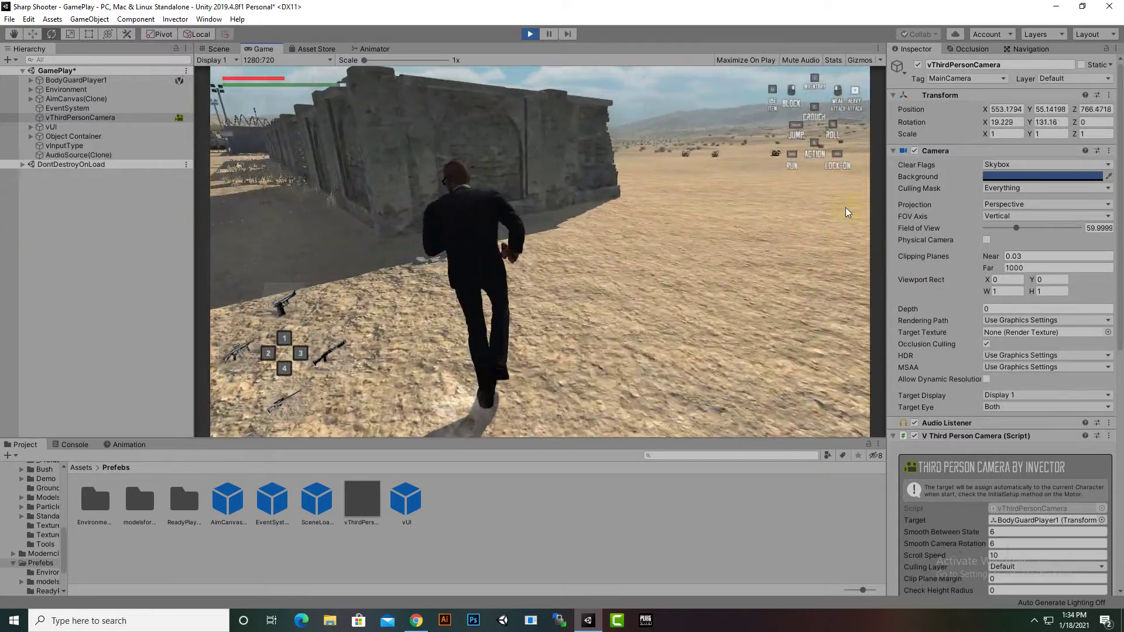
left_click(597, 239)
key("w")
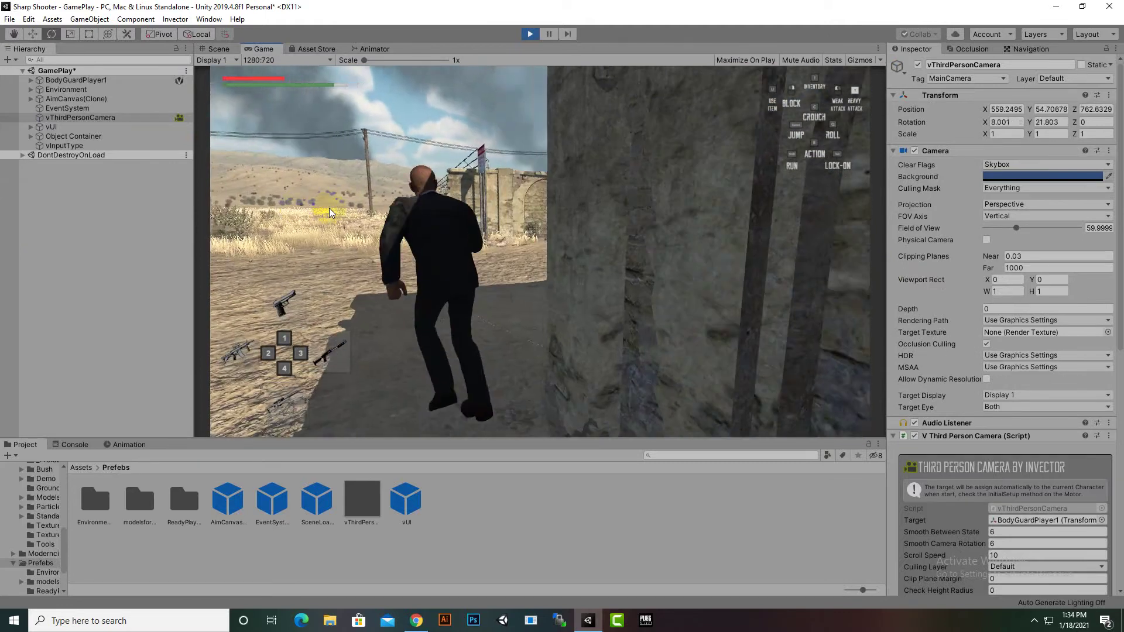
left_click(622, 246)
Test sprinting and jumping by taking the bodyguard between the walls and past the chain-link fence to the green barrier gate
key("shift+w")
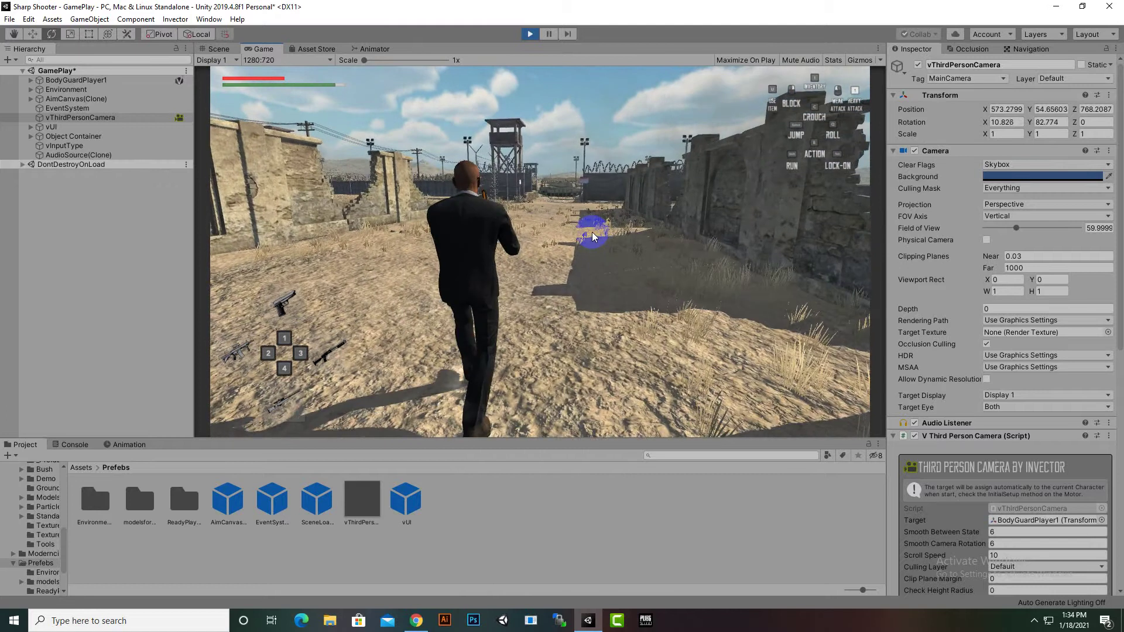
key("w")
key("space")
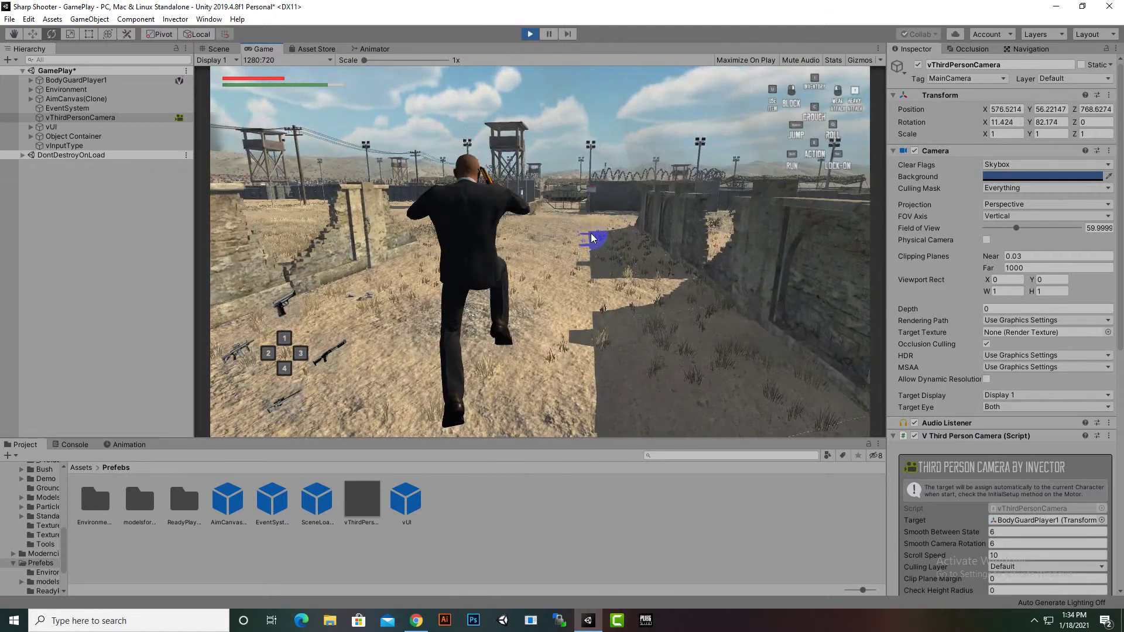
mouse_move(591, 233)
left_mouse_down()
mouse_move(429, 259)
mouse_move(582, 227)
left_mouse_up()
key("shift+w")
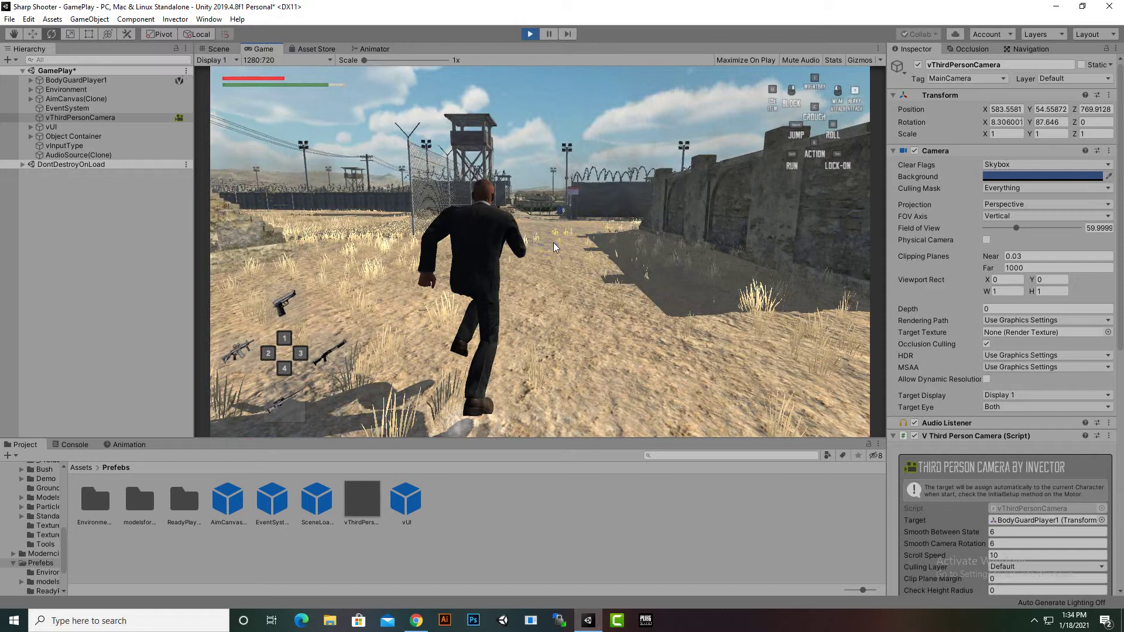
key("w")
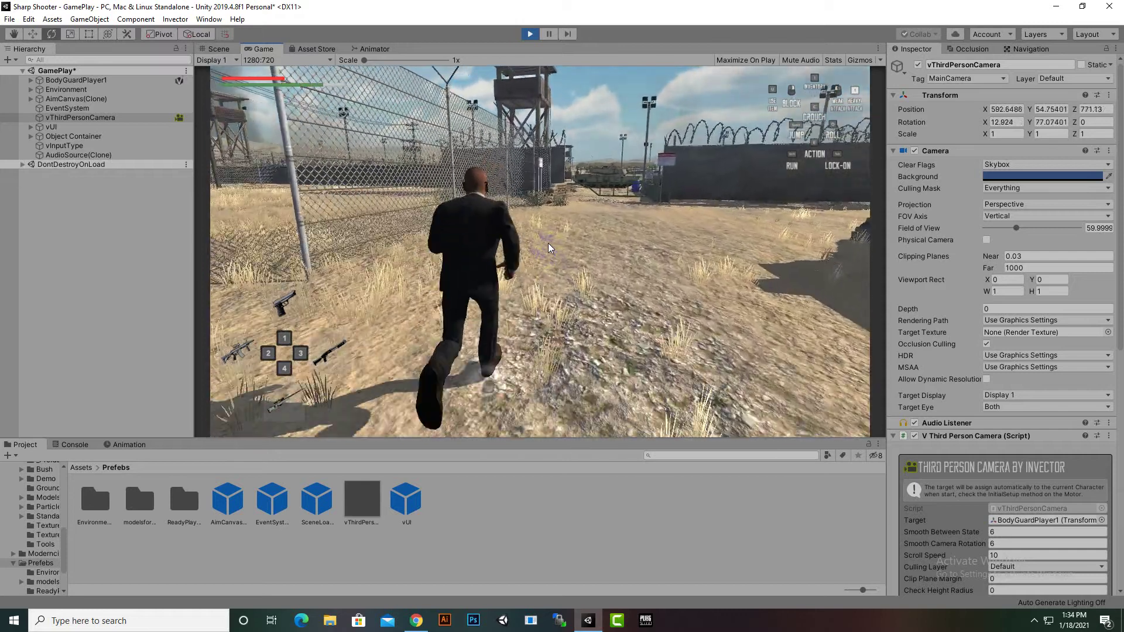
key("w")
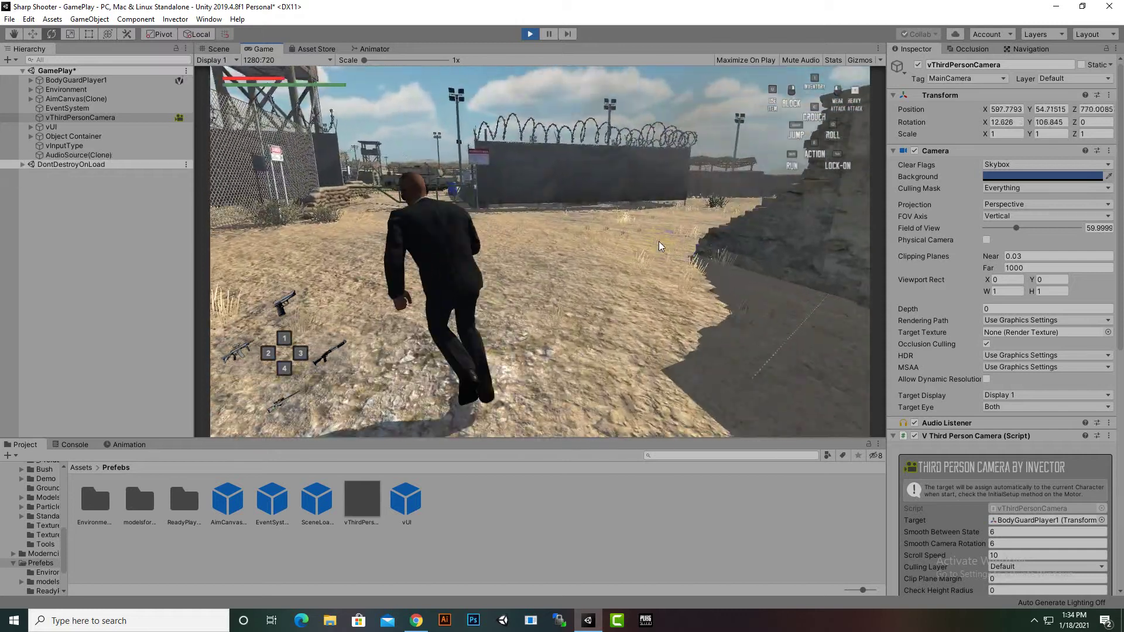
key("w")
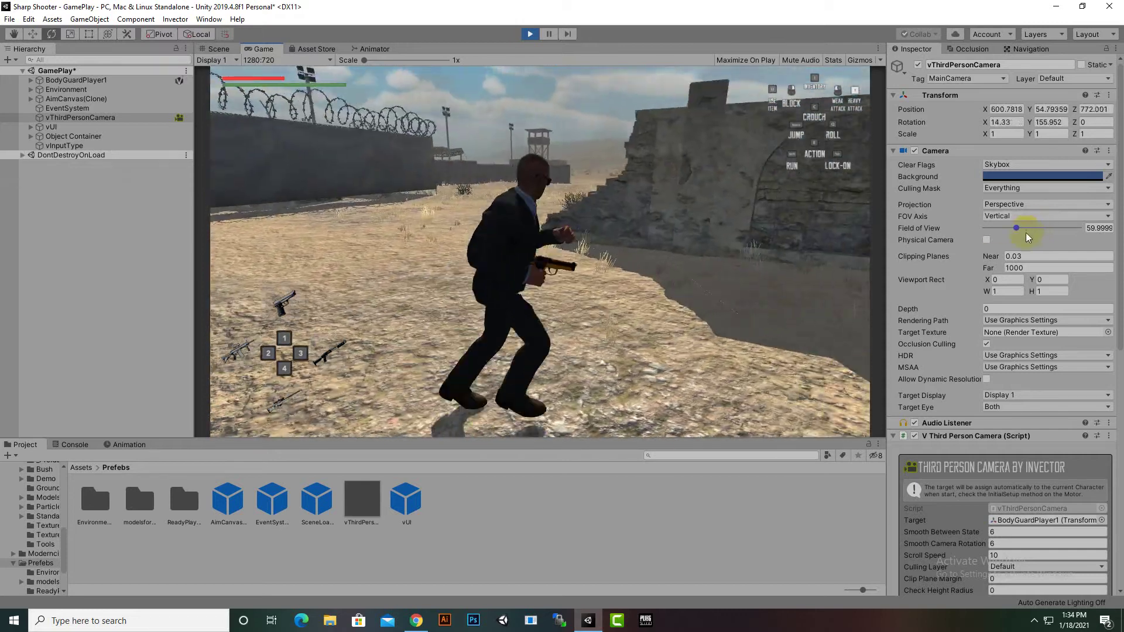
key("w")
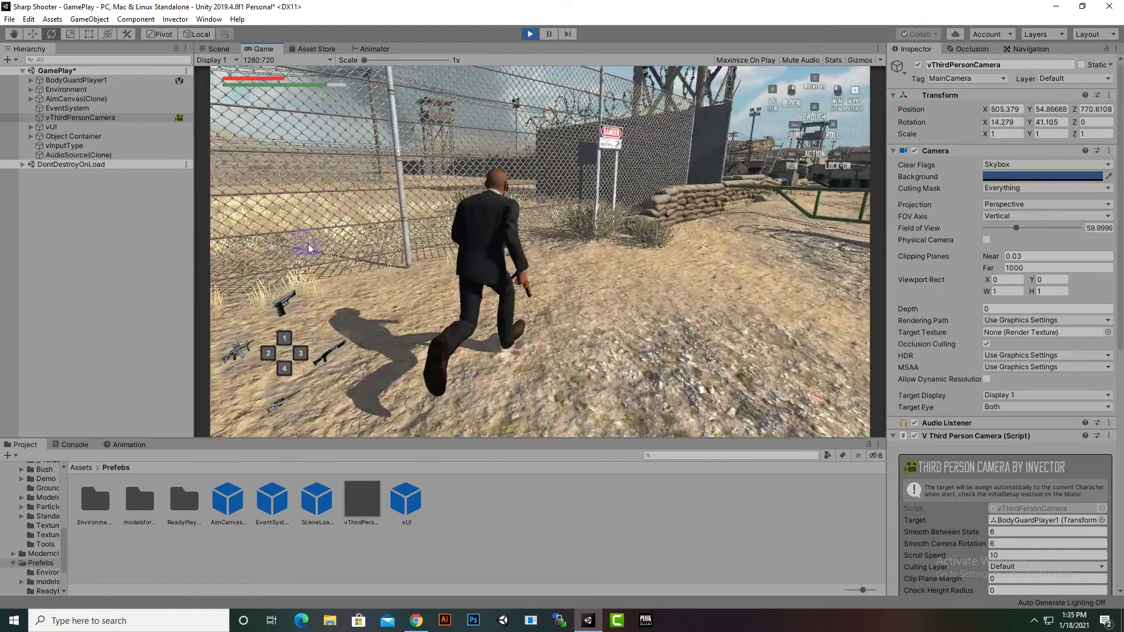
key("w")
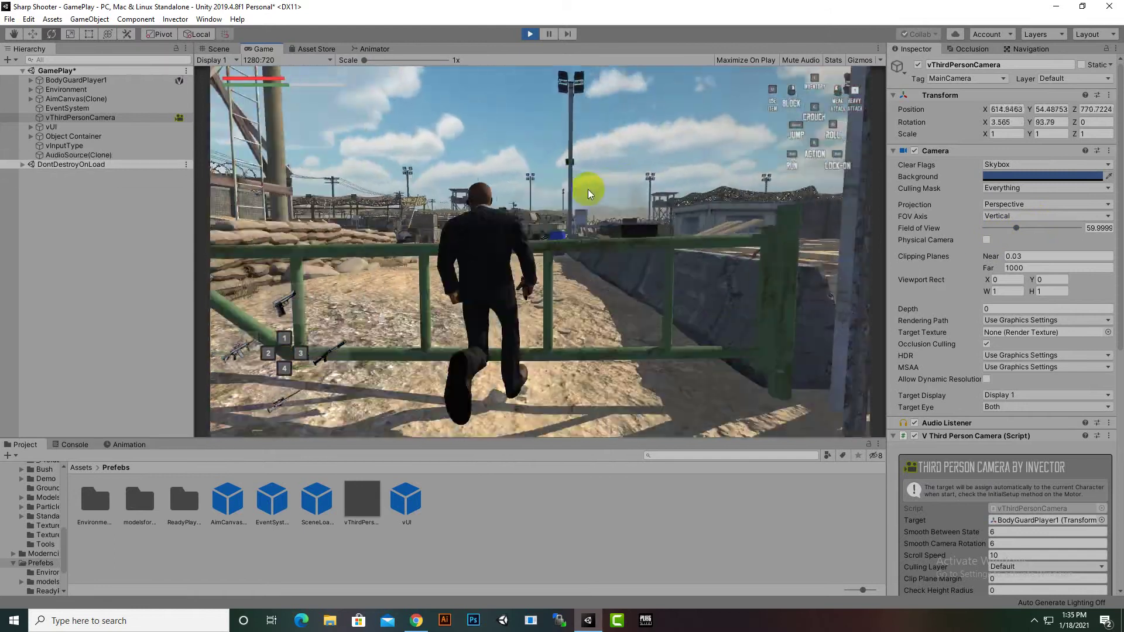
Walk the bodyguard back and forth at the green barrier gate, checking the character and follow camera from several angles
key("s")
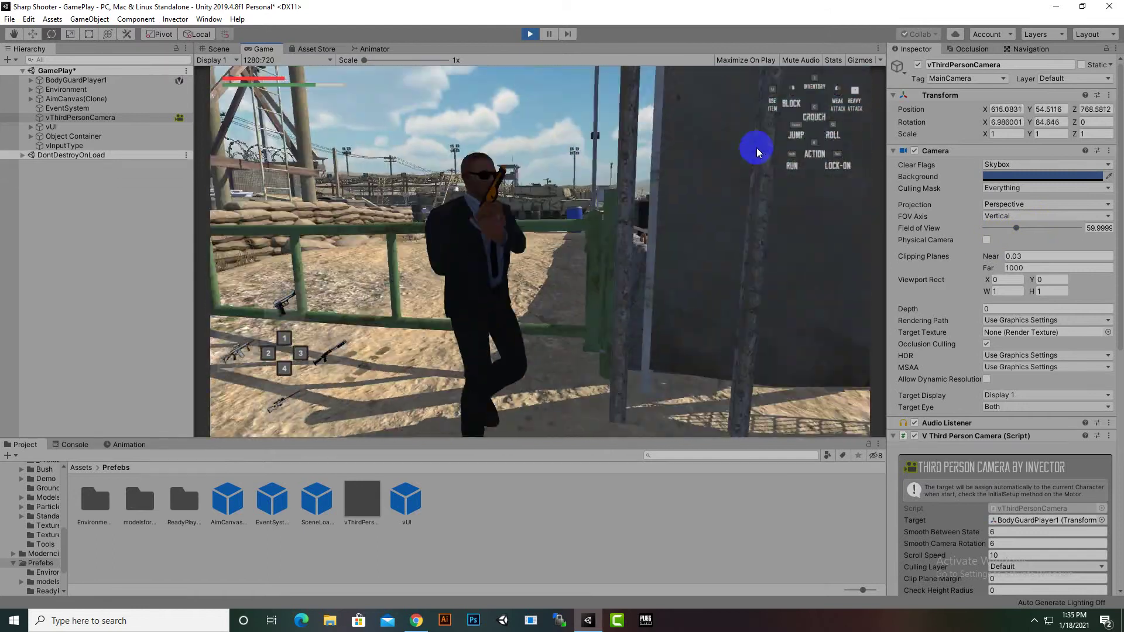
key("w")
key("s")
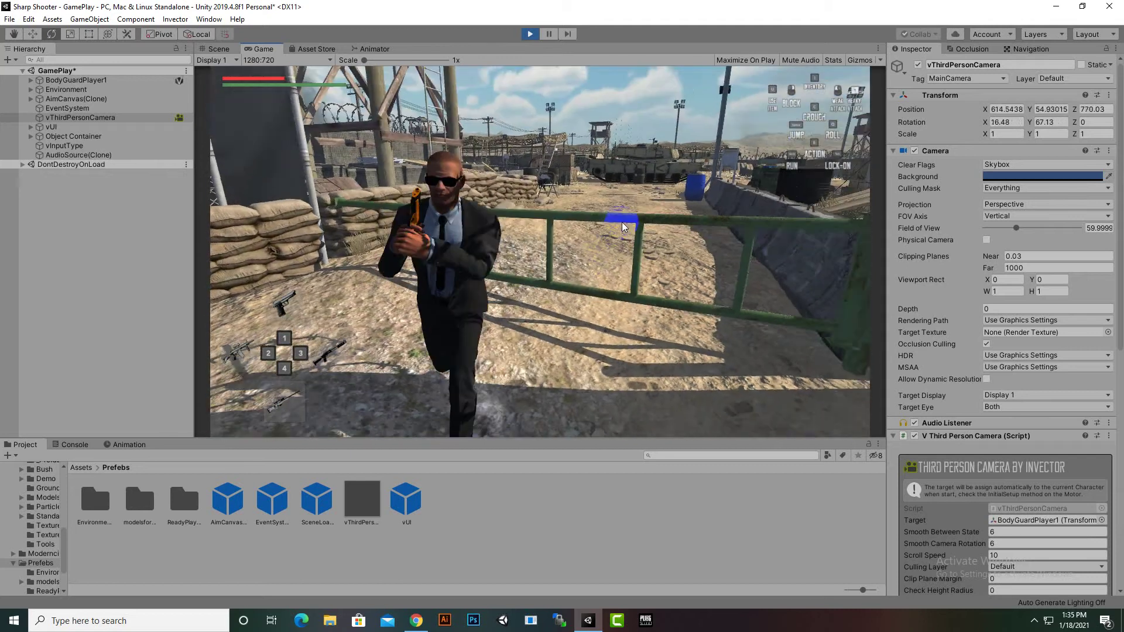
key("w")
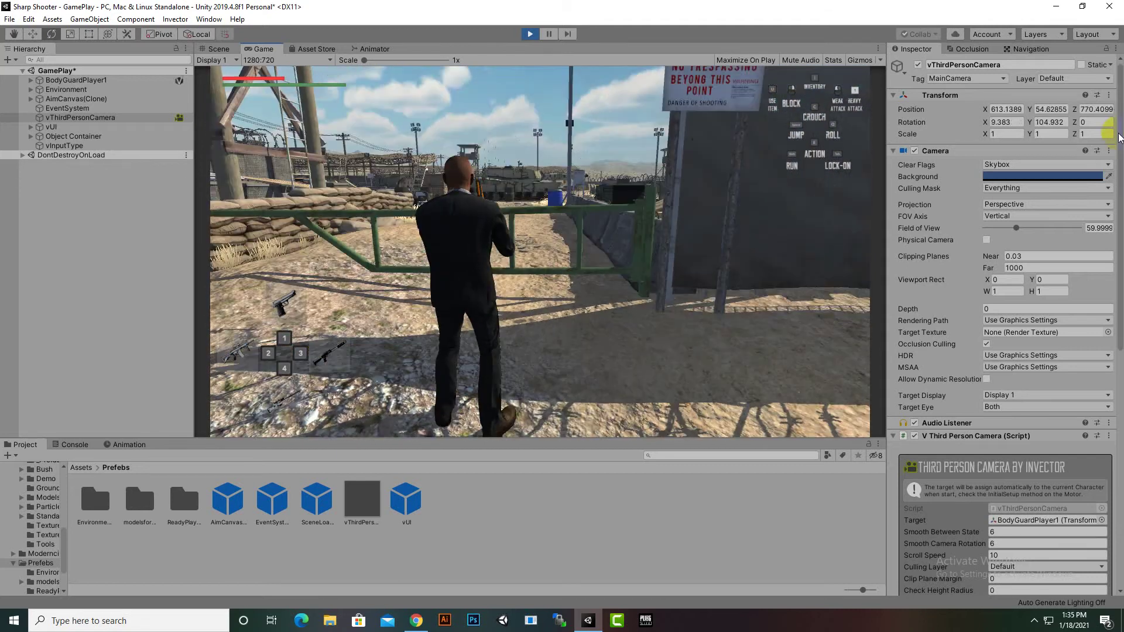
left_click(776, 183)
left_click(718, 221)
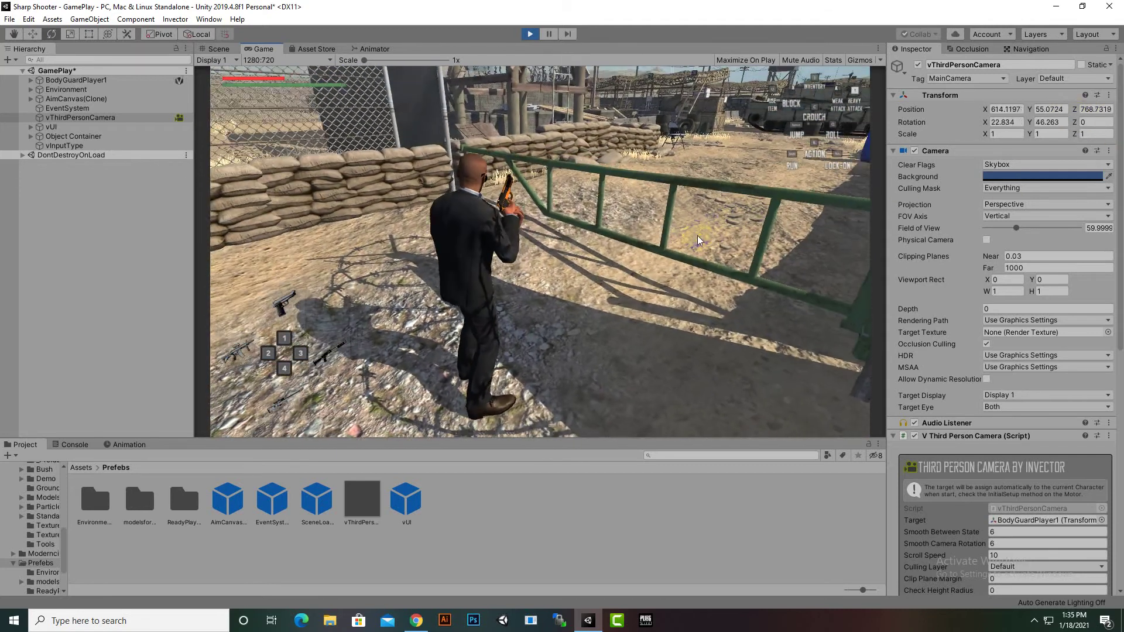
left_click(759, 195)
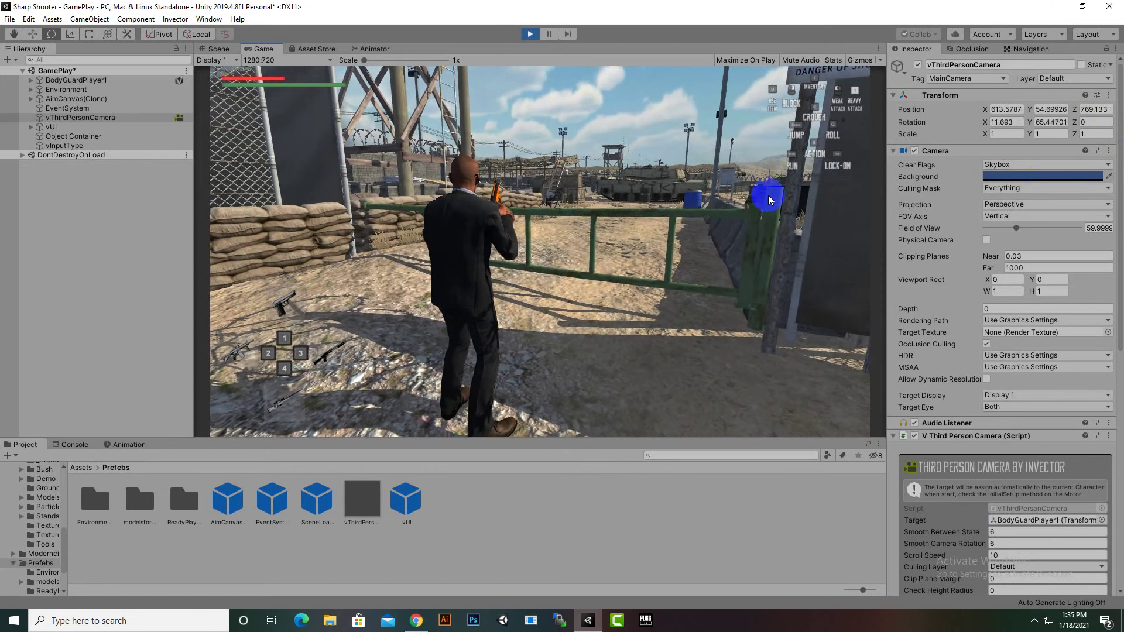
Test weapon switching, aiming and shooting at the green gate, including weapon slot 3, and stop the play test
right_click(769, 196)
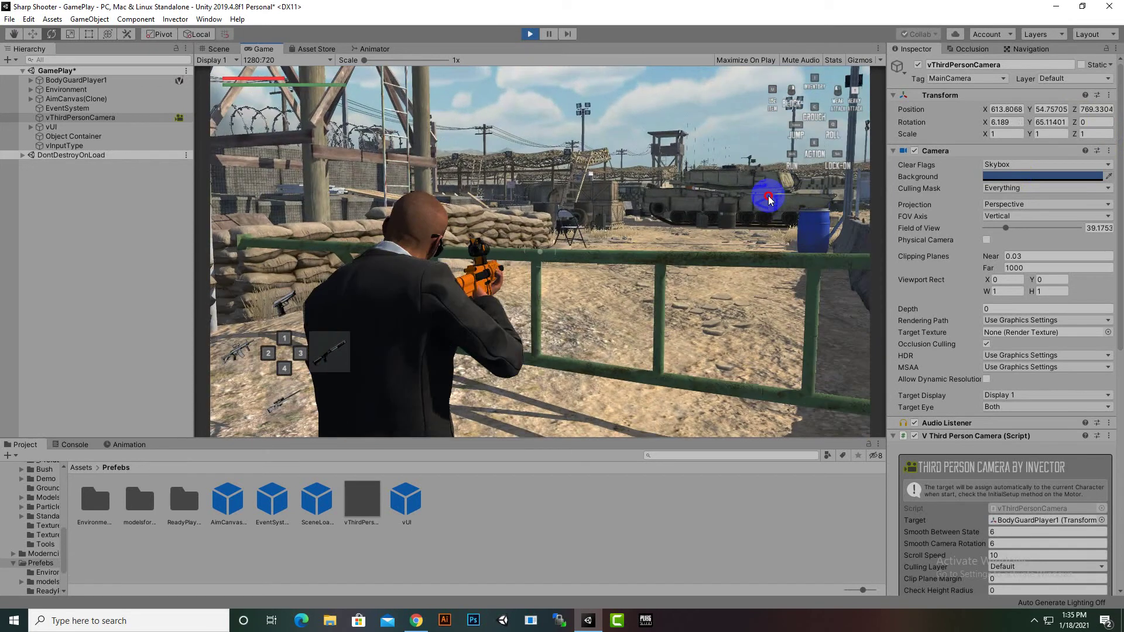
key("3")
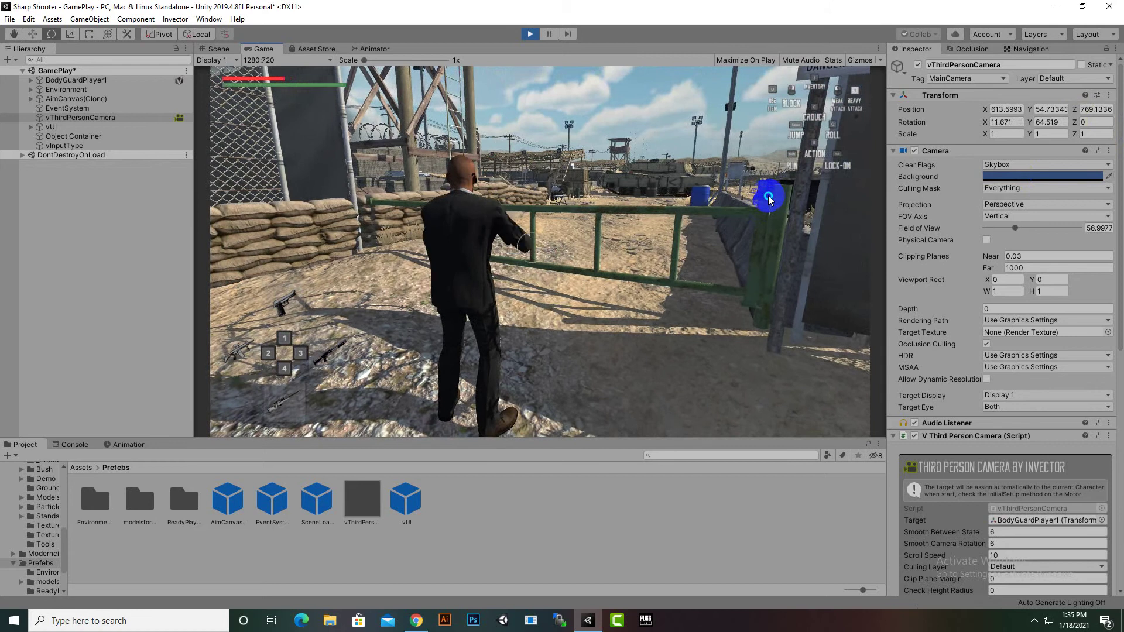
right_click(769, 196)
left_click(769, 195)
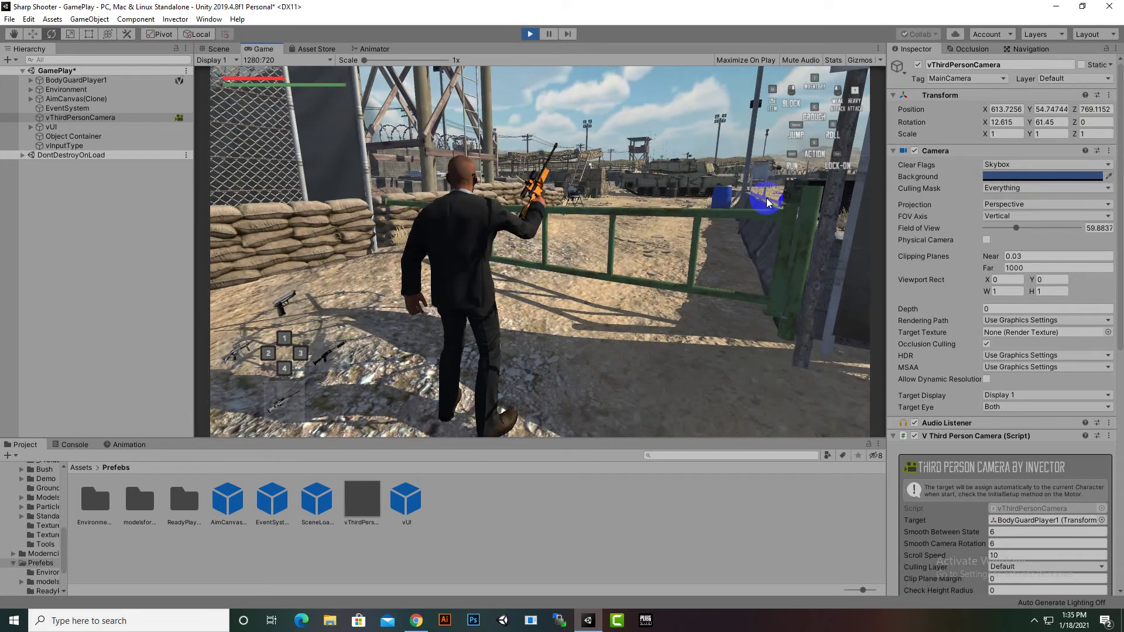
right_click(767, 198)
left_click(766, 198)
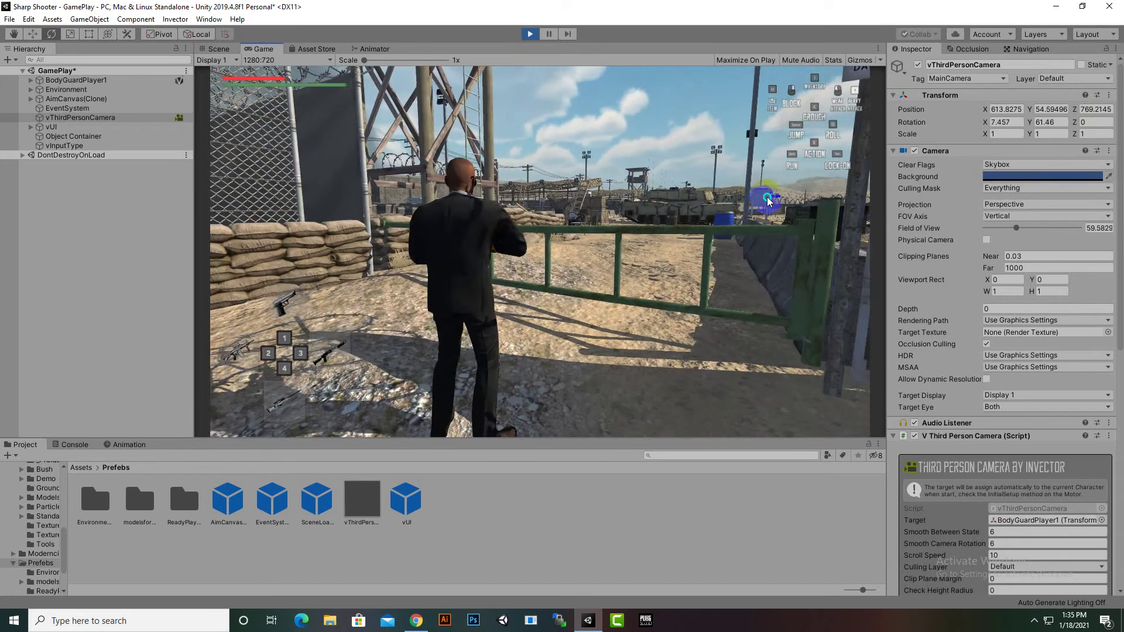
right_click(768, 199)
left_click(786, 206)
right_click_drag(785, 206, 825, 161)
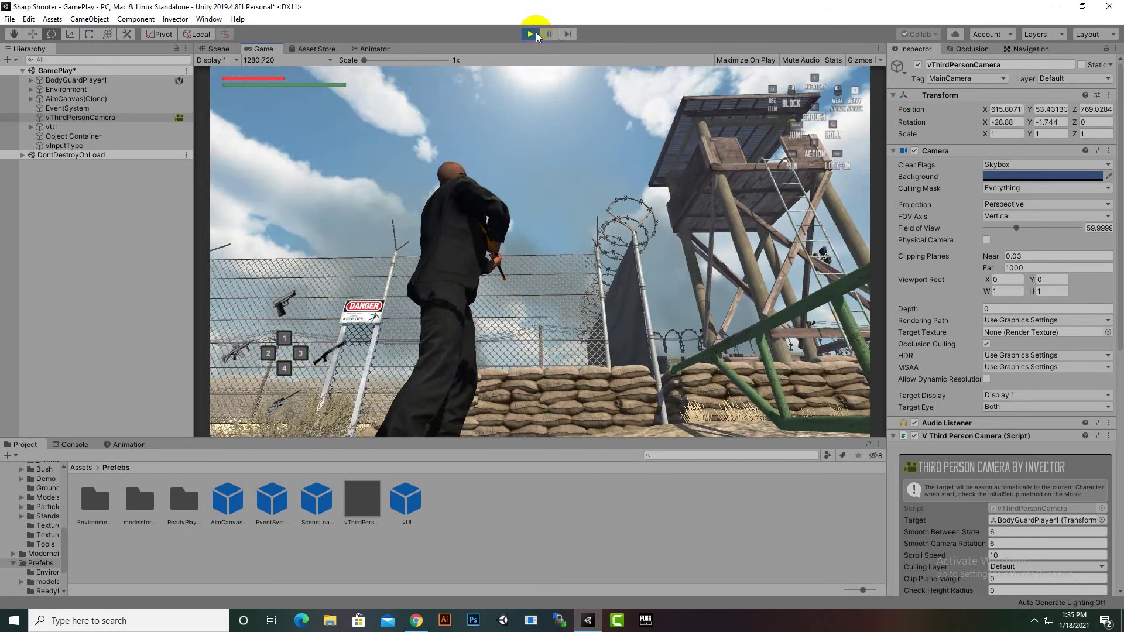
left_click(535, 33)
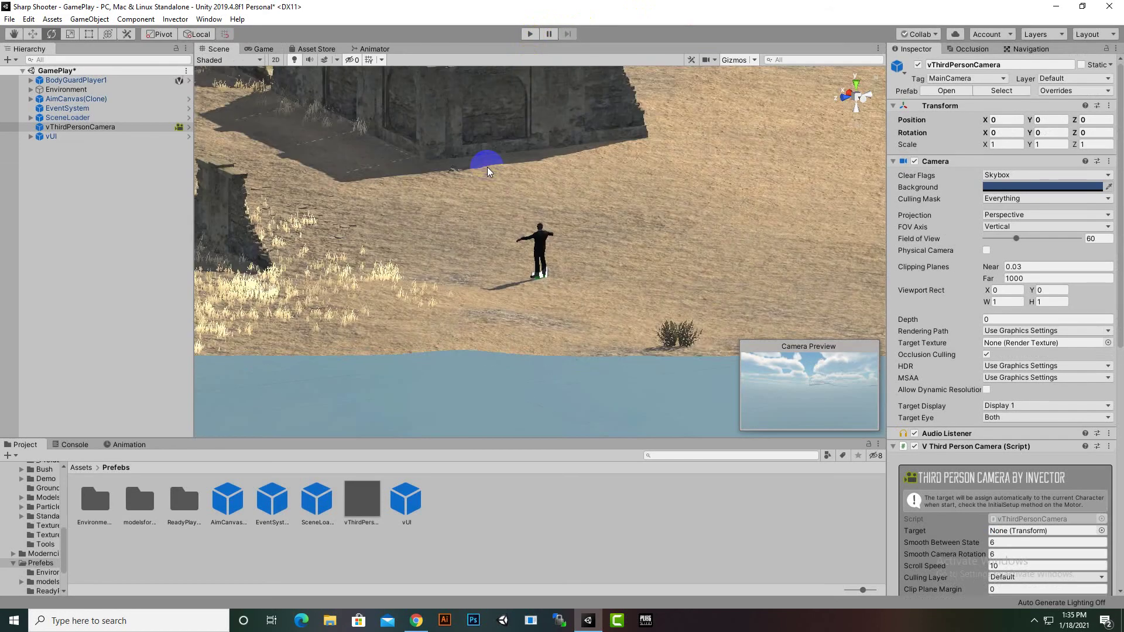
Bring the whole military base into the scene overview and return to the project's root Assets folder
scroll(487, 167, "down", 10)
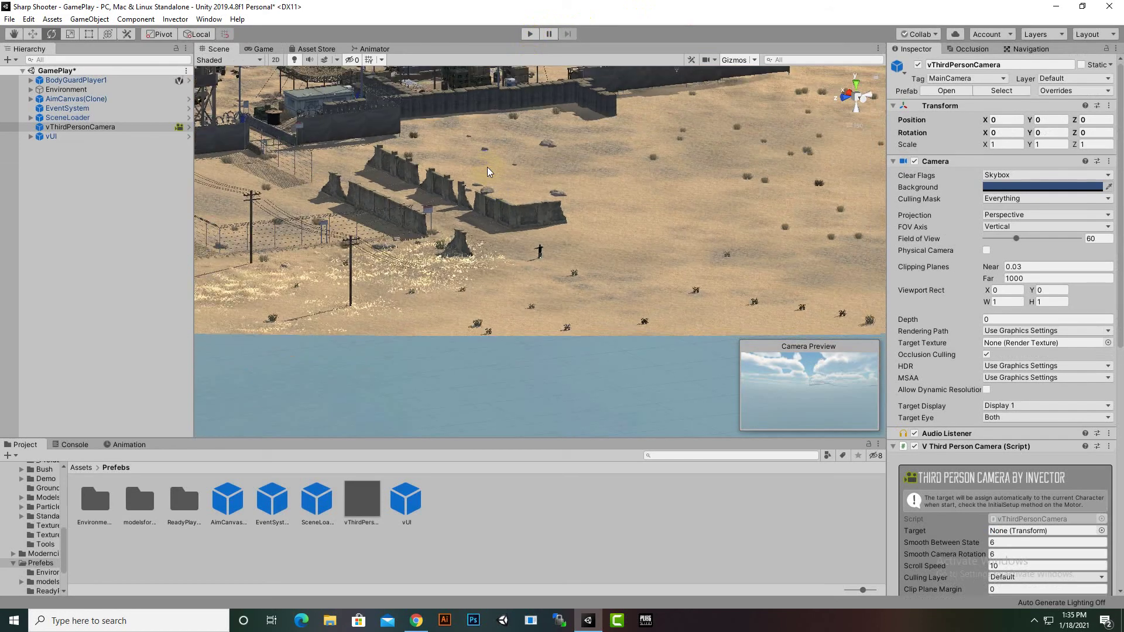
scroll(487, 167, "down", 5)
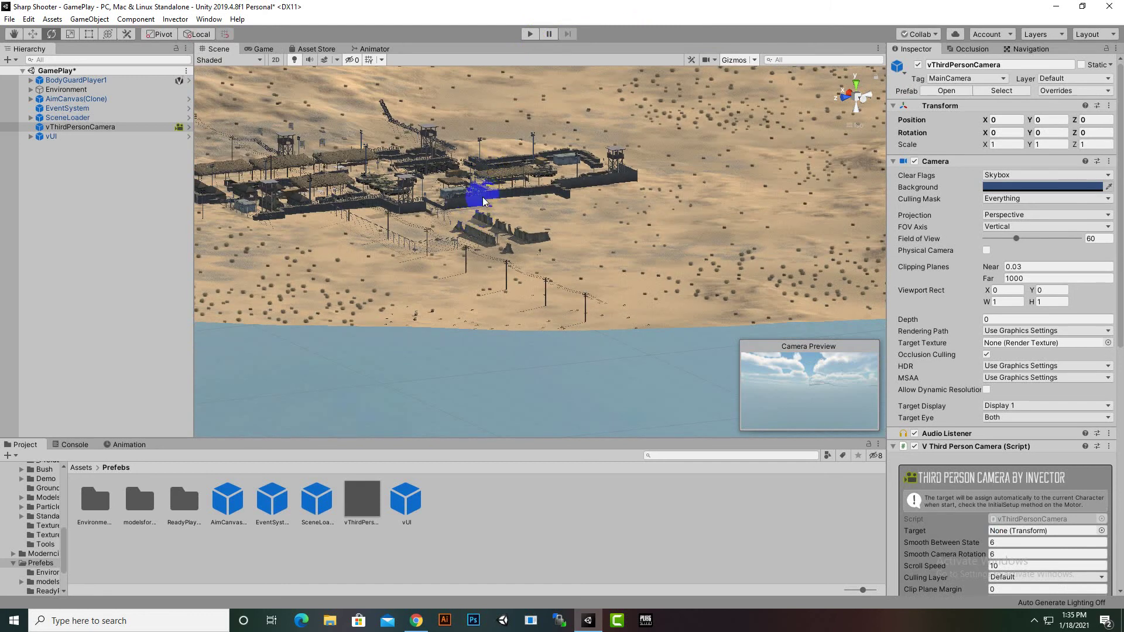
left_click(80, 467)
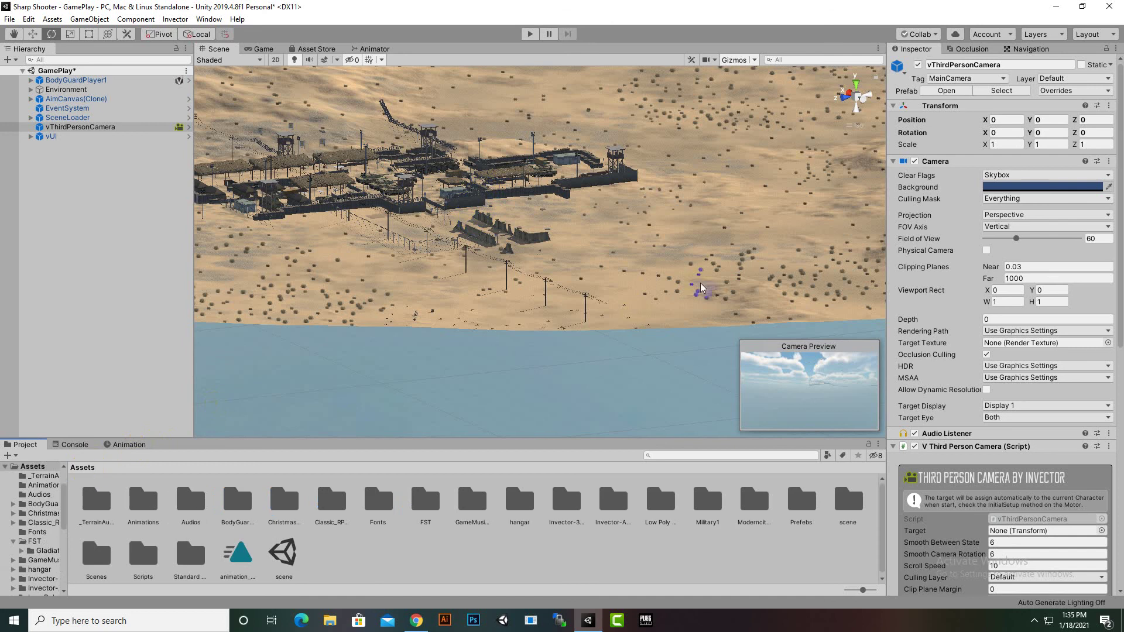